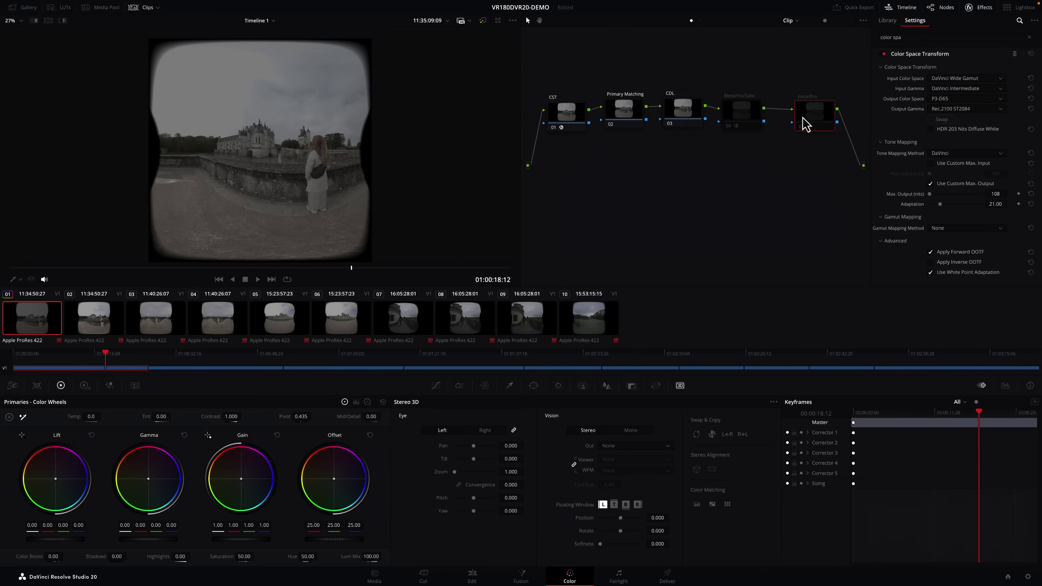
Enable the Meta/YouTube color space transform node, and select the CDL node.
click(747, 119)
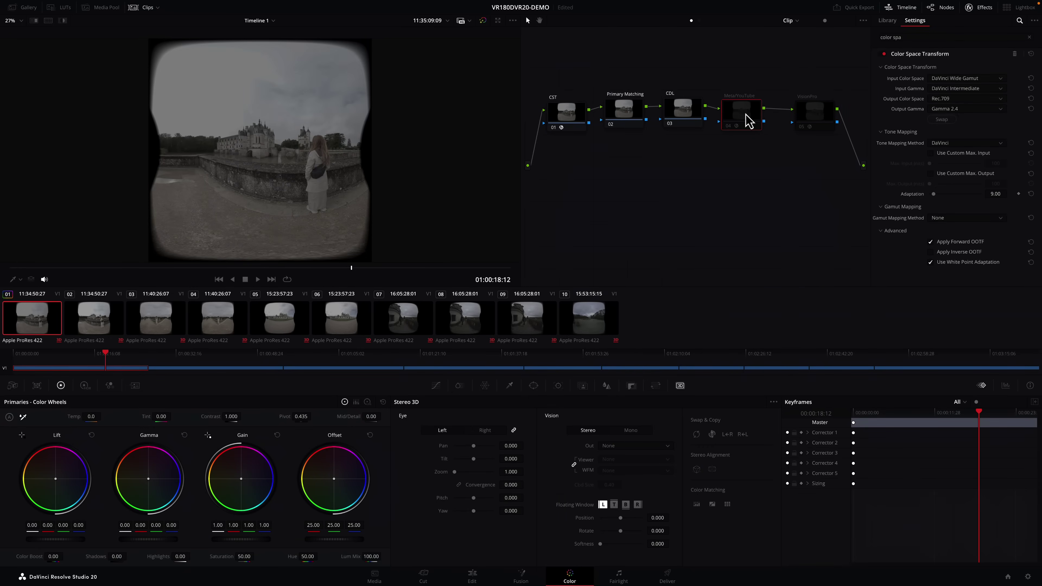
key(ctrl+d)
click(672, 117)
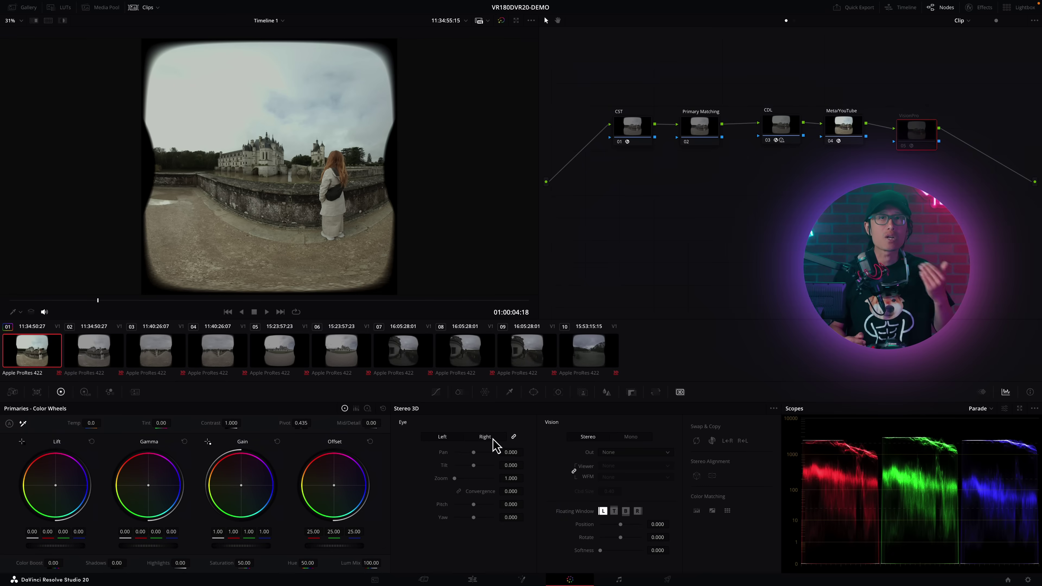
Alternate between the left and right eyes of the first clip to compare the color of the full frame.
click(457, 438)
click(472, 440)
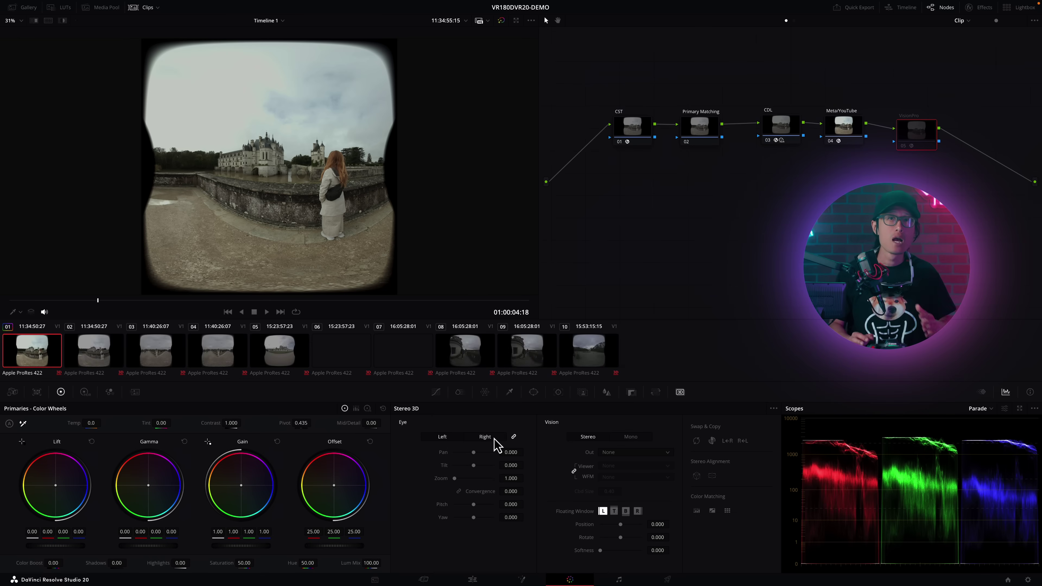
click(451, 438)
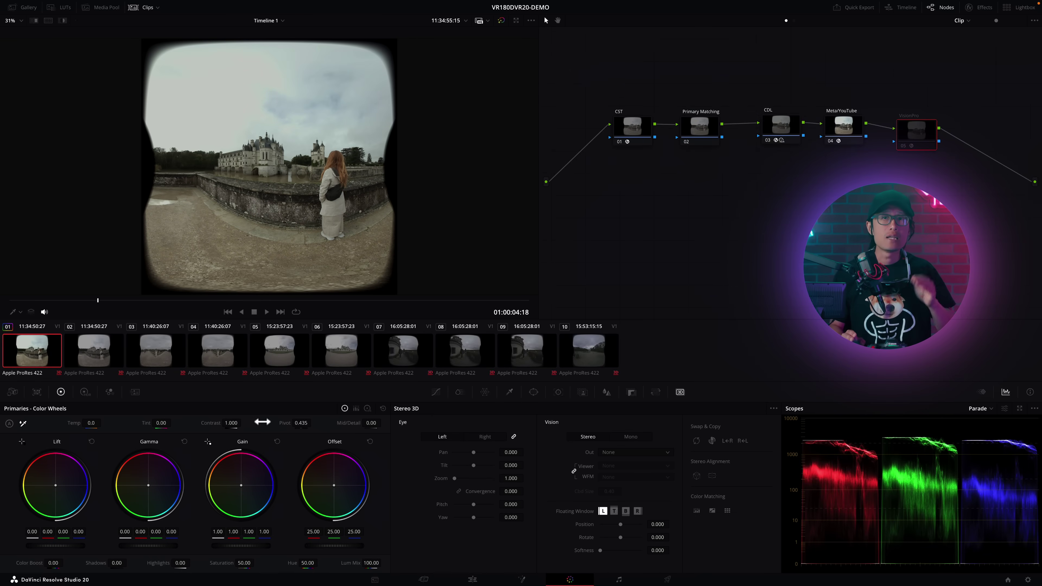
click(483, 437)
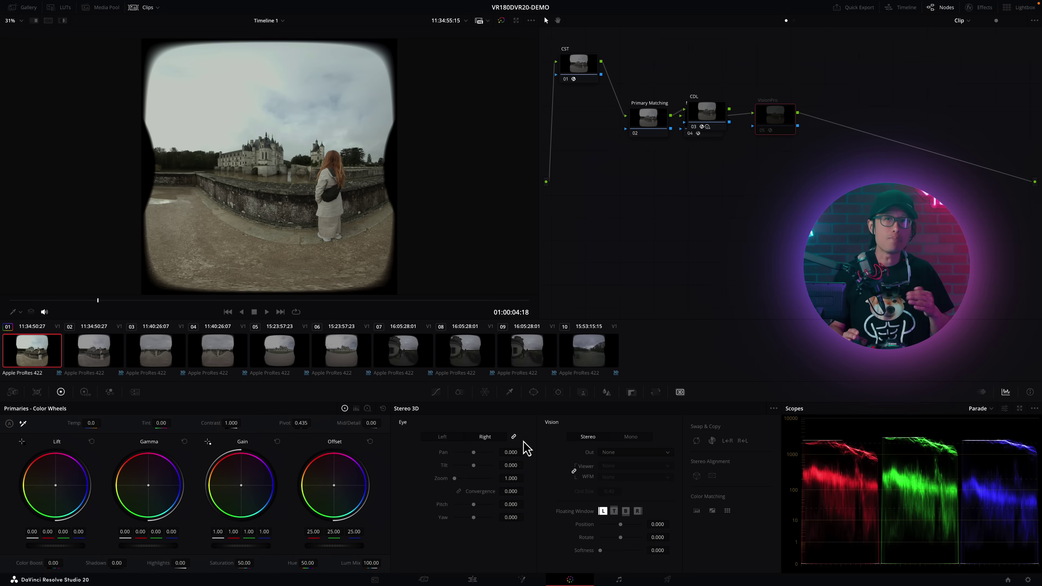
click(452, 441)
click(492, 437)
click(454, 438)
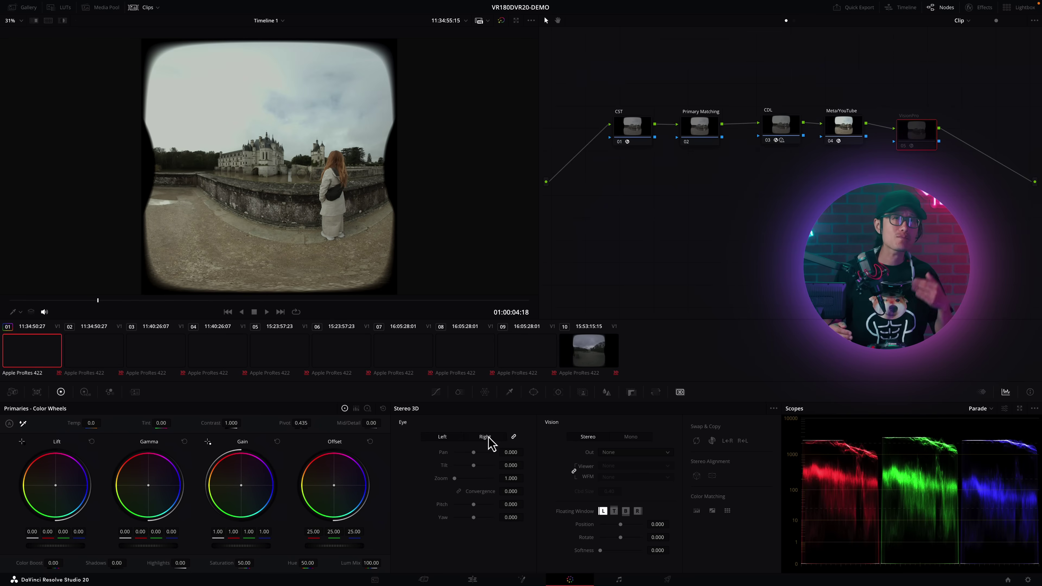
click(485, 436)
click(451, 440)
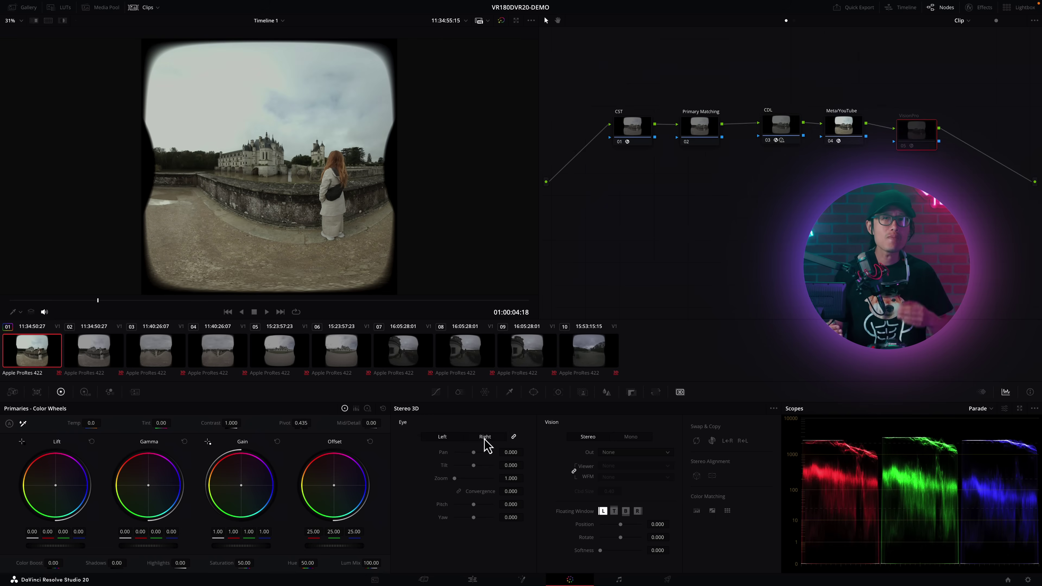
click(456, 439)
Compare the left and right eyes around the castle and the woman at 64% viewer magnification.
scroll(310, 155, up, 3)
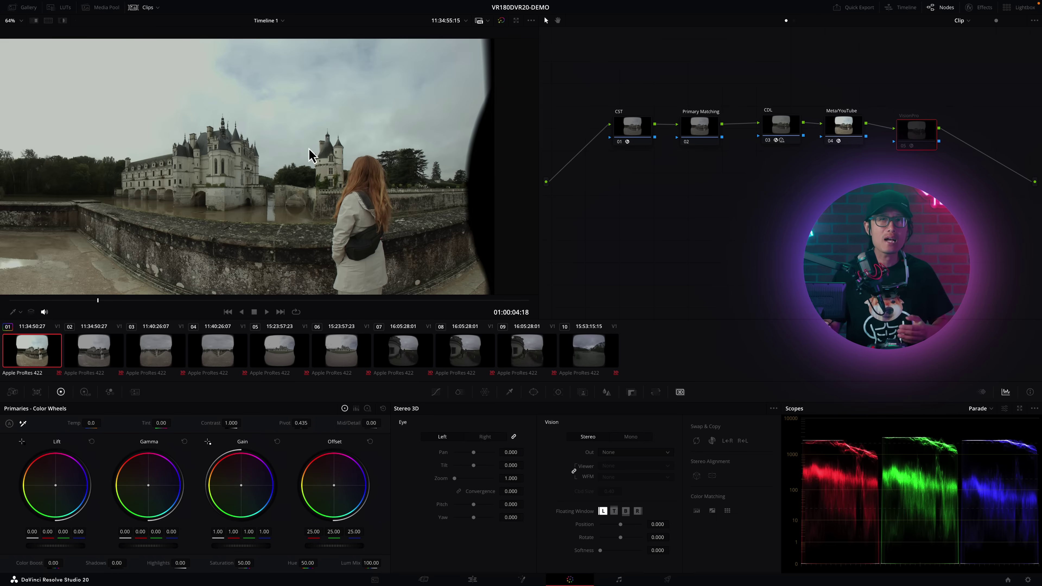
click(488, 438)
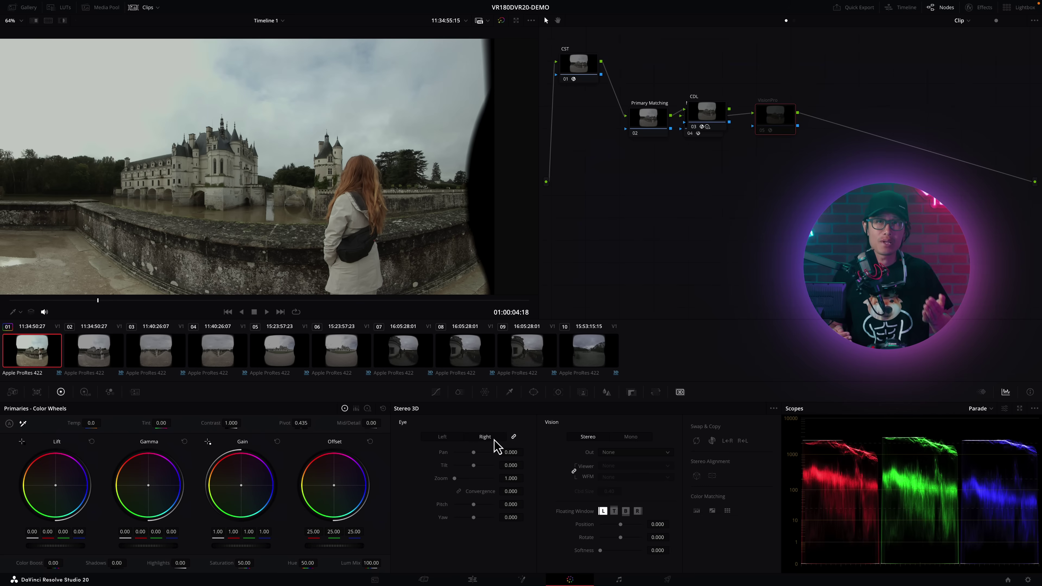
click(482, 437)
click(456, 437)
click(488, 437)
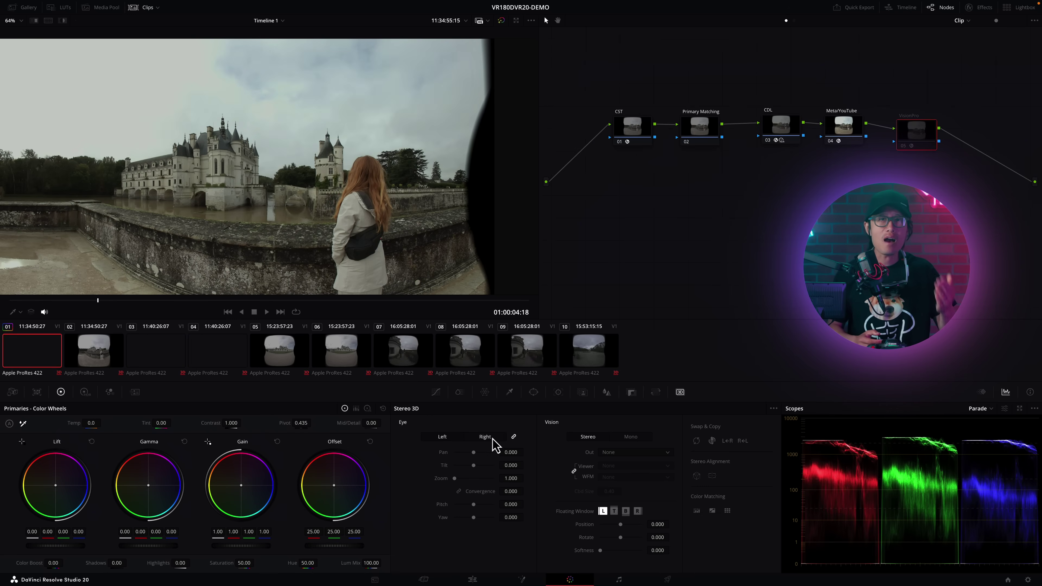
click(493, 438)
click(457, 438)
click(493, 438)
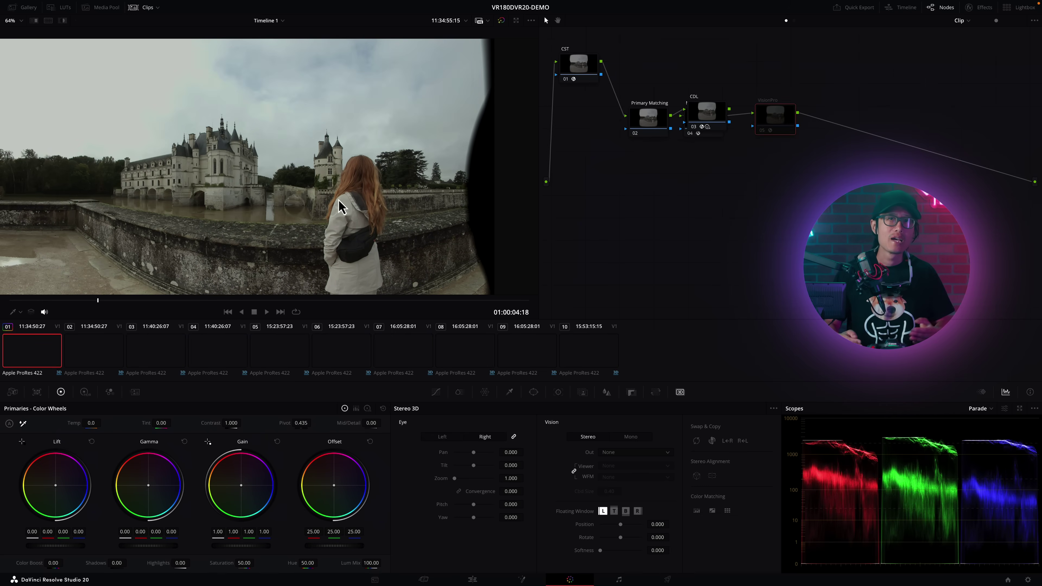
Compare the color of the woman's hair and jacket between both eyes at 109% viewer magnification.
scroll(339, 202, up, 3)
scroll(339, 201, up, 1)
click(445, 433)
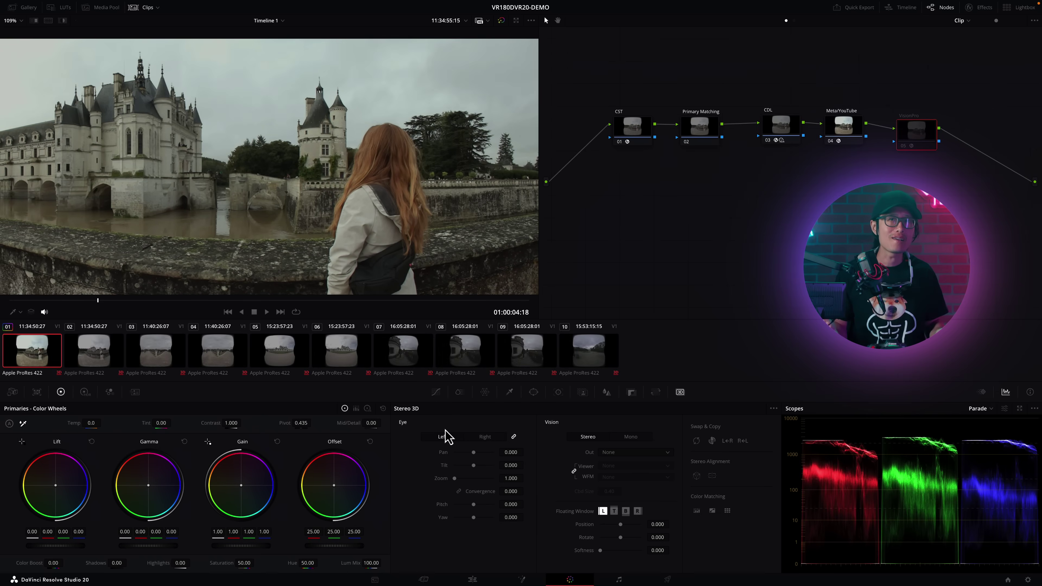
click(456, 442)
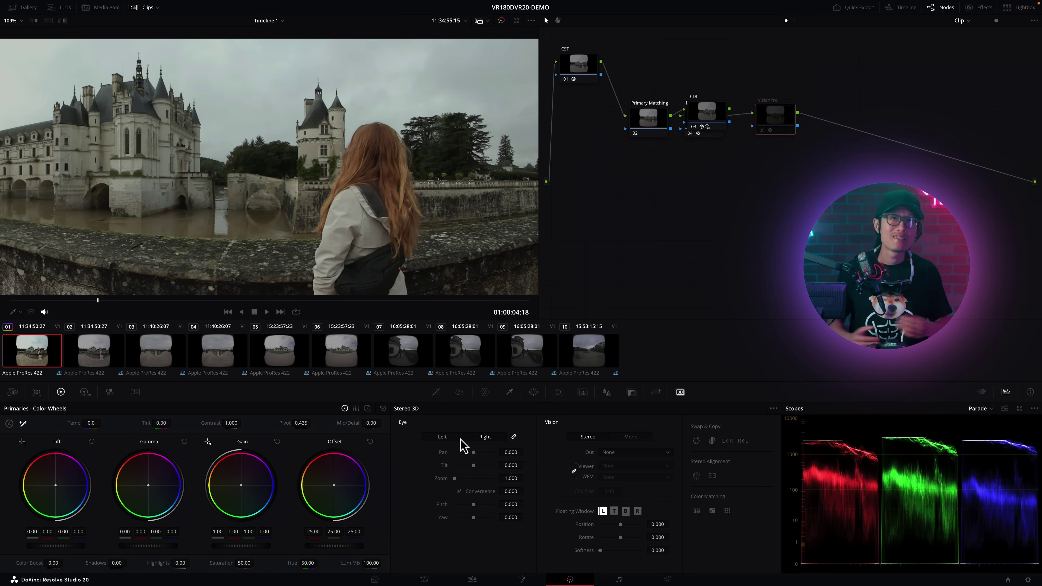
click(483, 446)
click(477, 442)
click(460, 442)
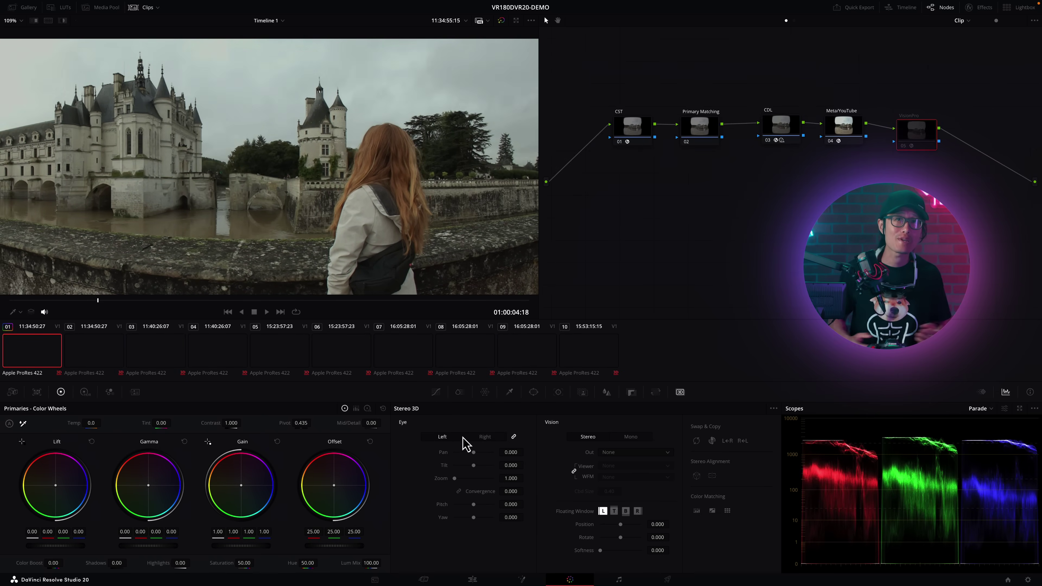
click(478, 443)
click(456, 441)
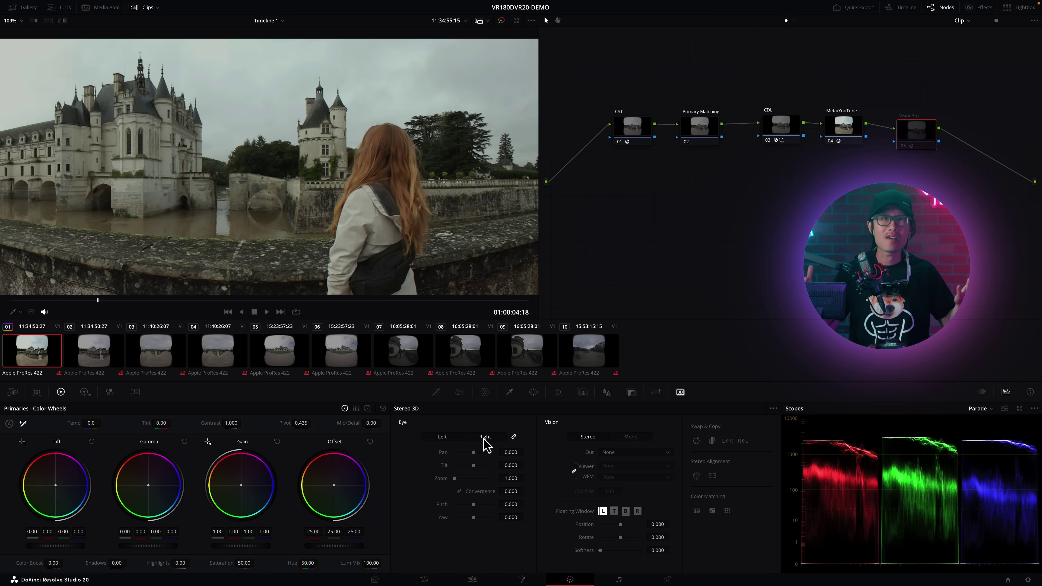
click(482, 441)
click(461, 442)
click(487, 439)
click(460, 438)
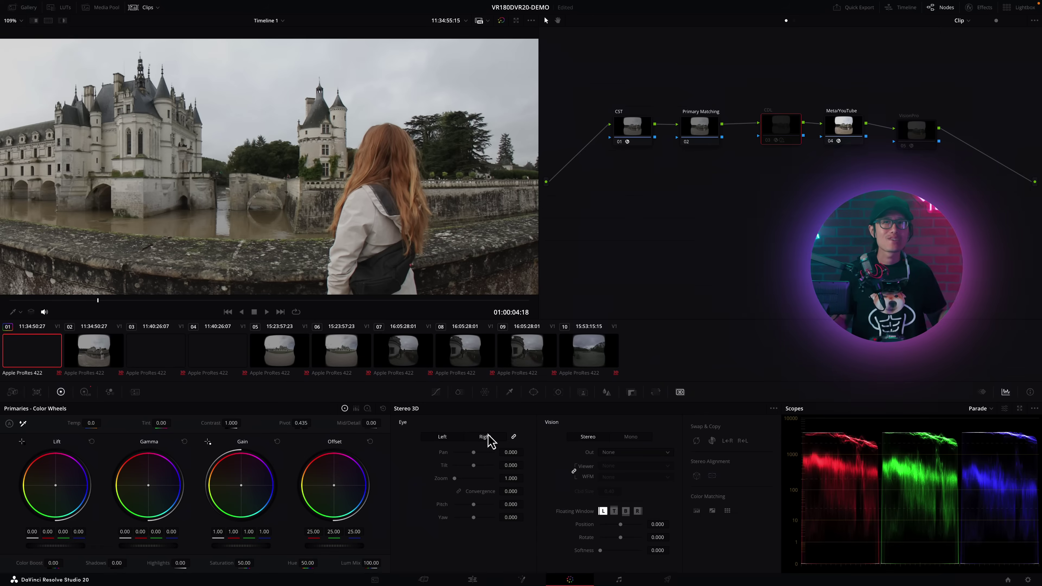
Compare the left and right eyes of the first clip with the CDL node disabled.
click(485, 435)
click(451, 435)
click(478, 436)
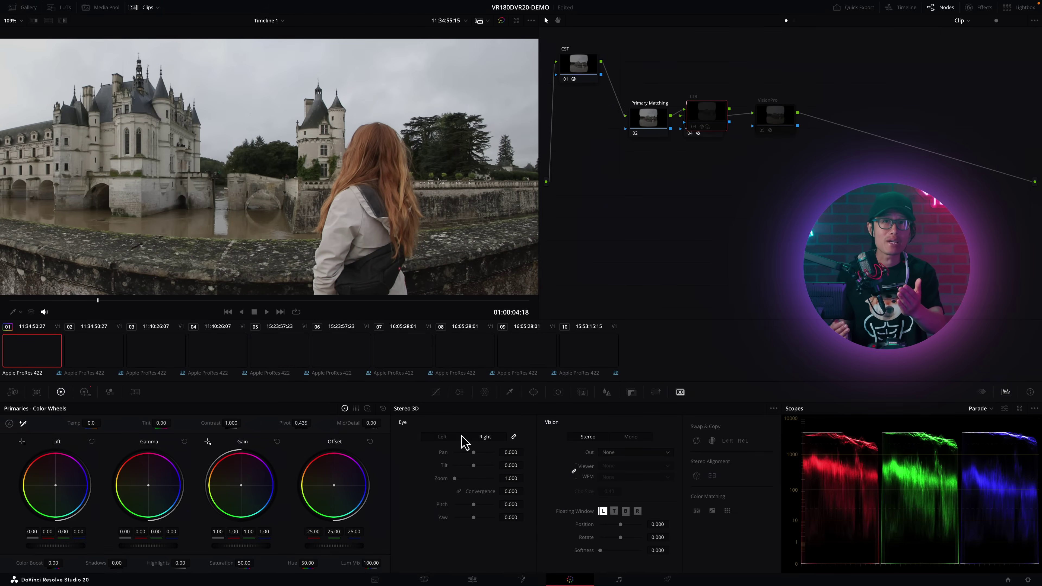
click(455, 438)
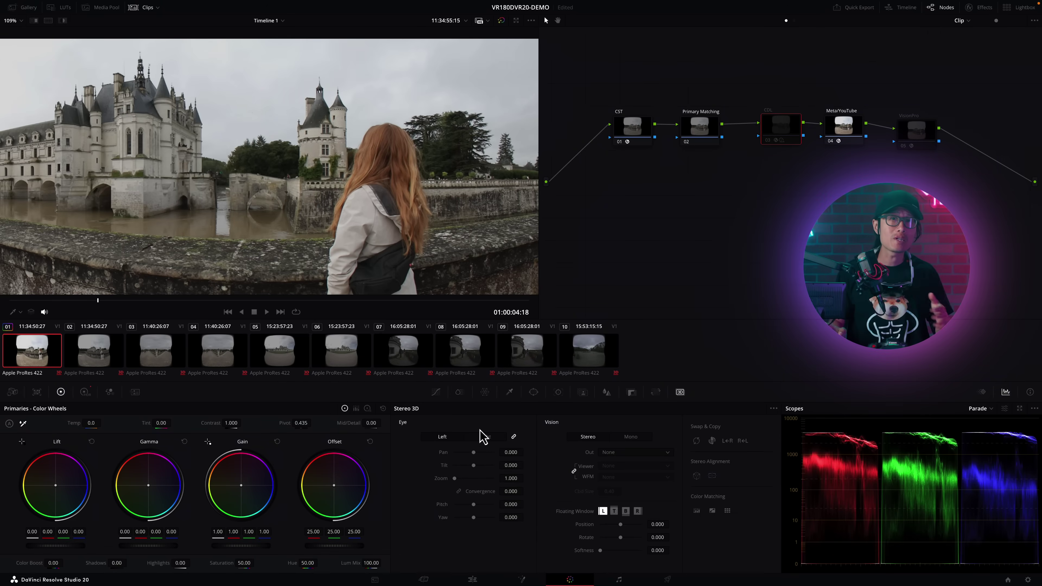
On the Primary Matching node, raise the gain to 1.03 for the right eye only, with the eyes unlinked.
click(712, 134)
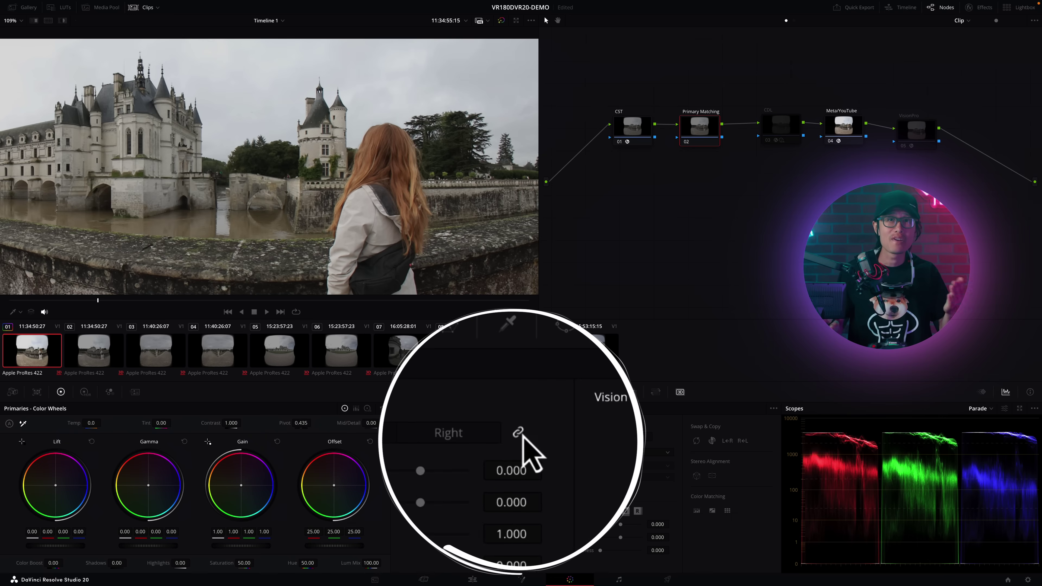
click(499, 441)
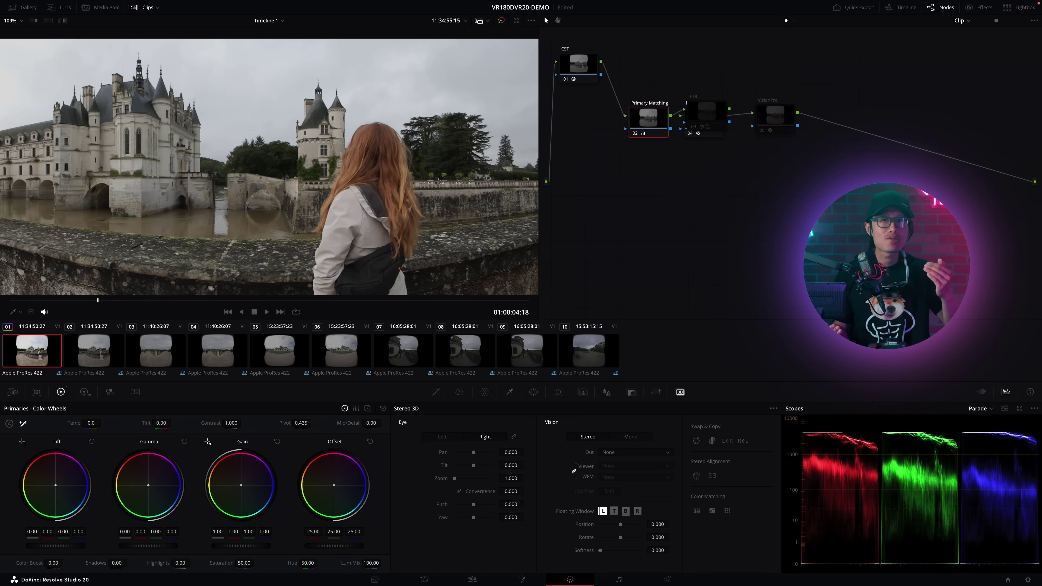
drag(240, 546, 253, 546)
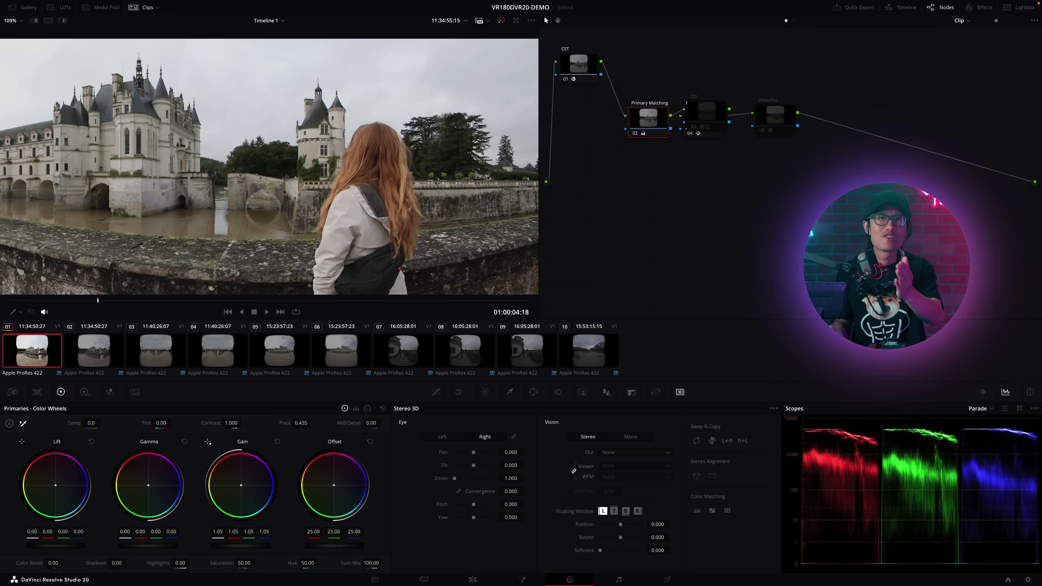
drag(241, 546, 237, 545)
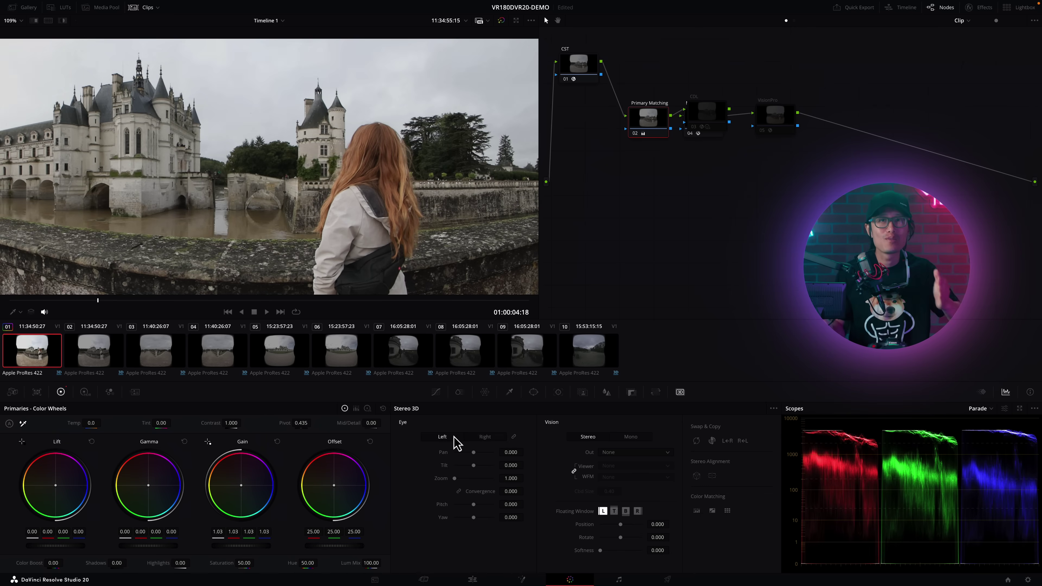
Switch between both eyes to check the manual gain adjustment against the left eye.
click(476, 438)
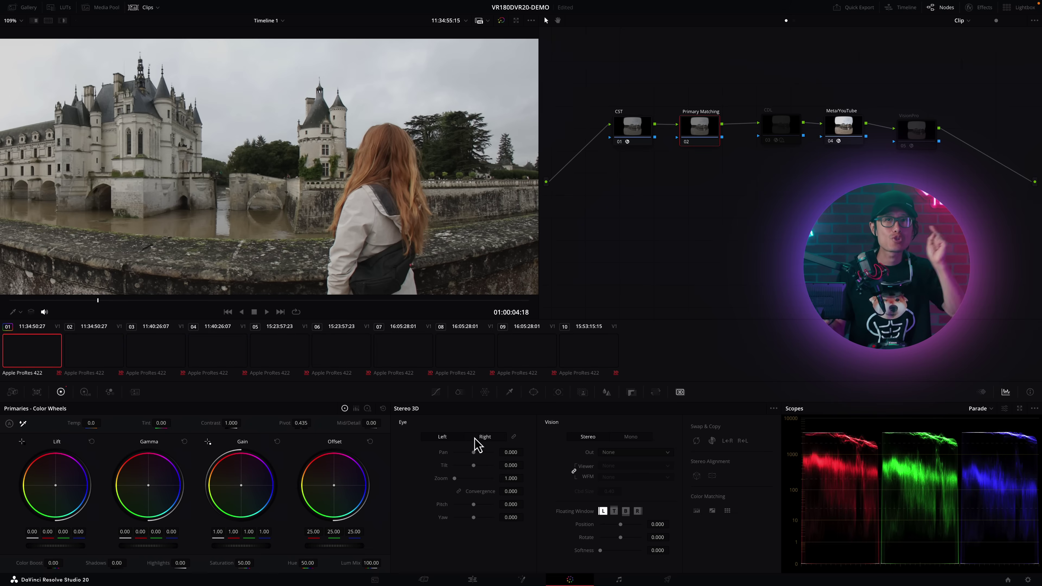
click(458, 444)
click(477, 442)
click(462, 444)
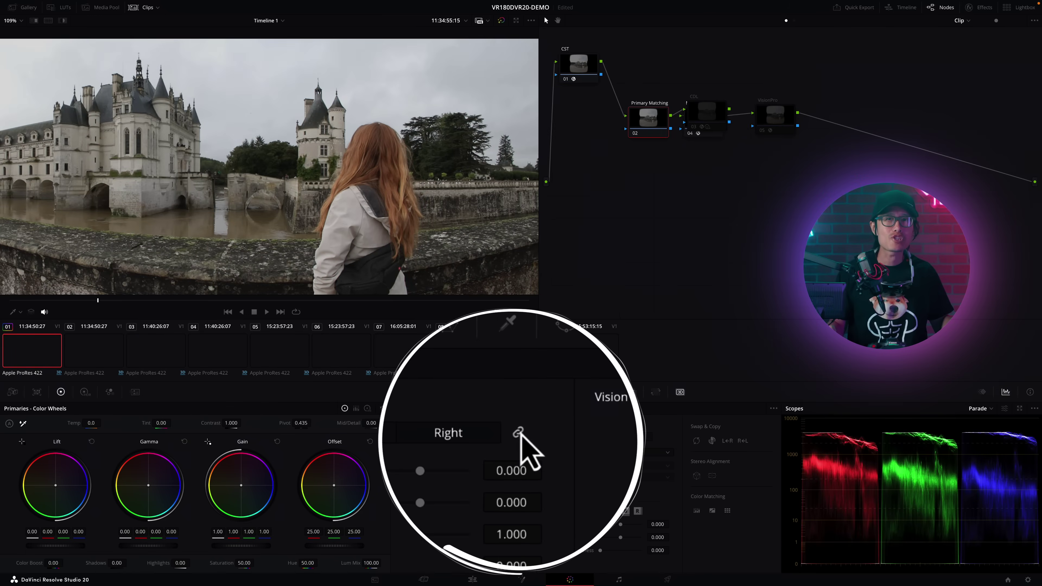
Match the right eye's color on the Primary Matching node using Stereo Color Match (Primary Controls).
click(486, 438)
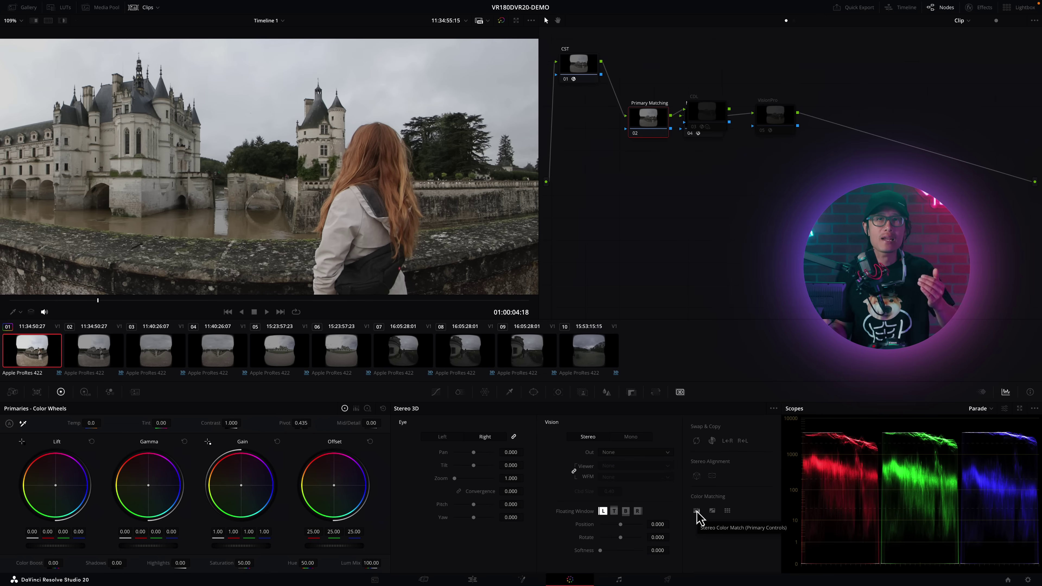
click(697, 511)
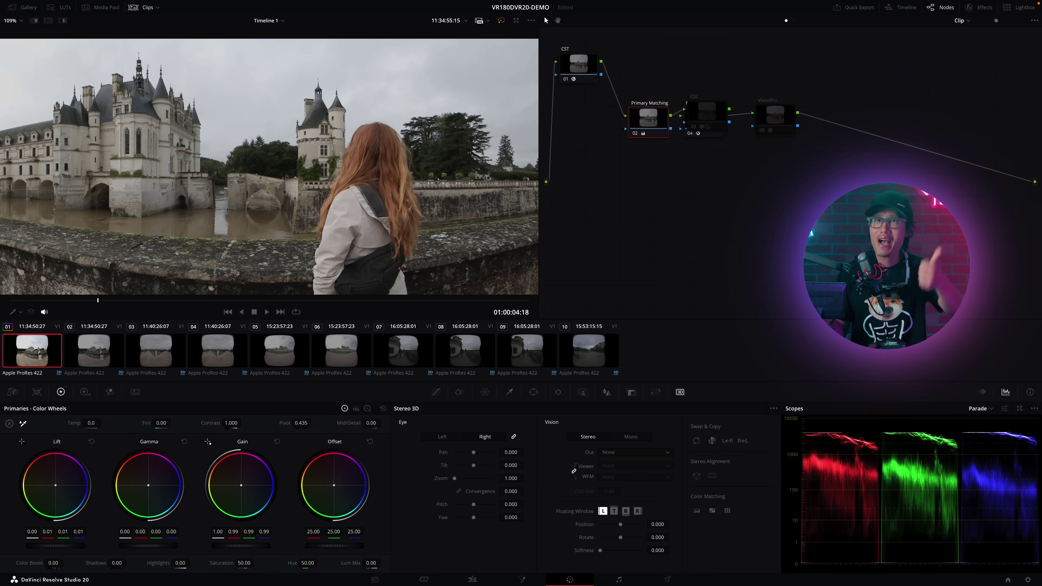
Alternate repeatedly between the left and right eyes to evaluate the Primary Controls color match.
click(472, 439)
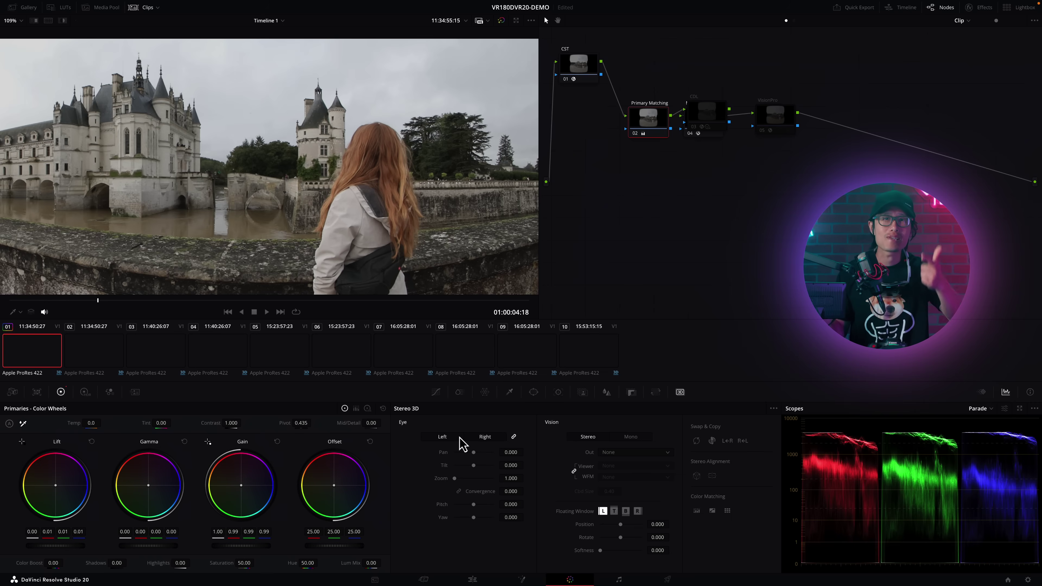
click(456, 439)
click(479, 439)
click(457, 439)
click(459, 439)
click(483, 439)
click(462, 438)
click(485, 439)
click(459, 438)
click(483, 439)
click(461, 439)
click(480, 439)
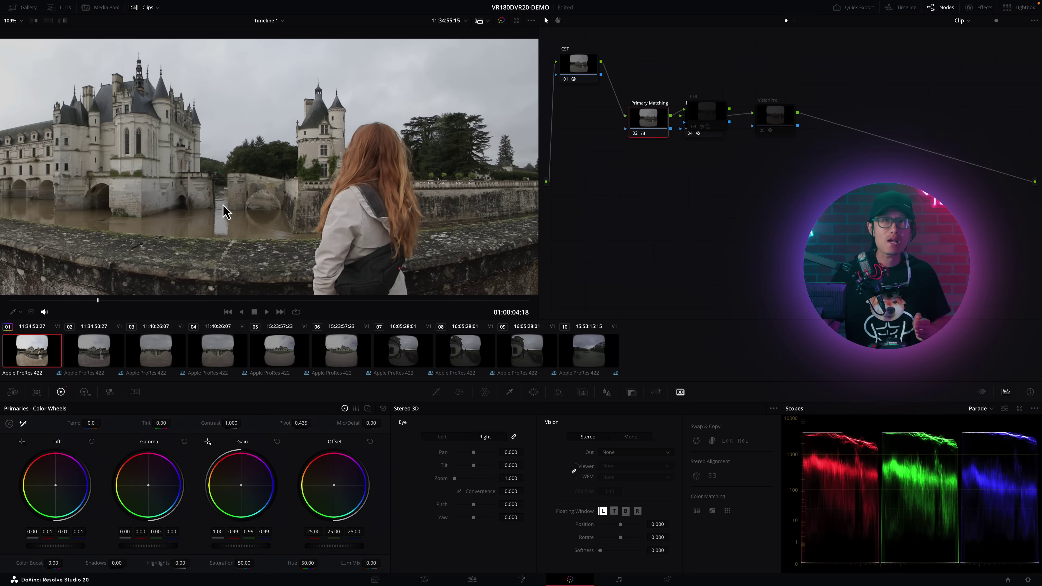
Compare the Primary Controls match between both eyes at the left edge of the image, near the trees and stone wall.
drag(222, 207, 256, 270)
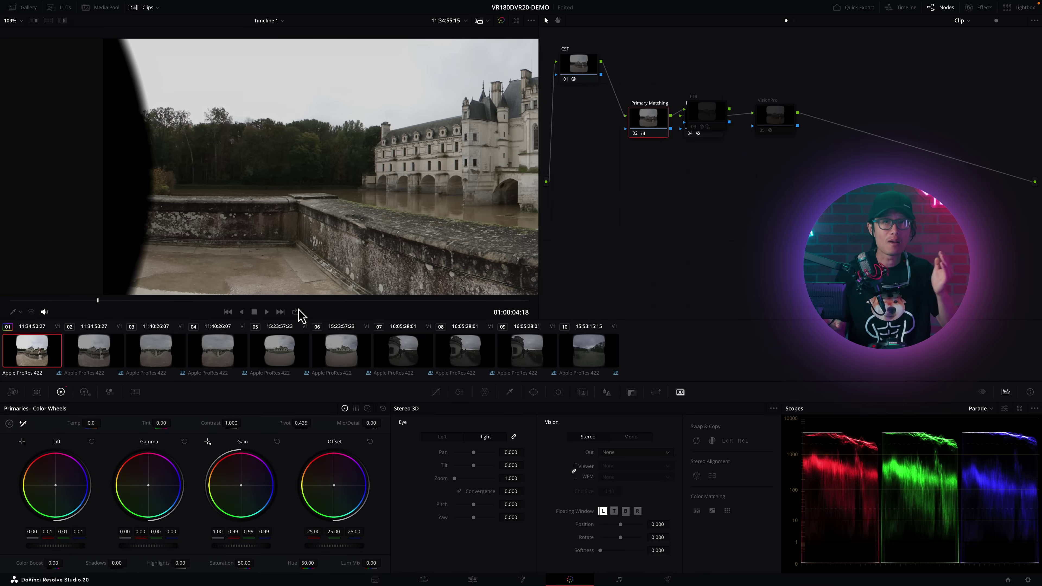
click(483, 438)
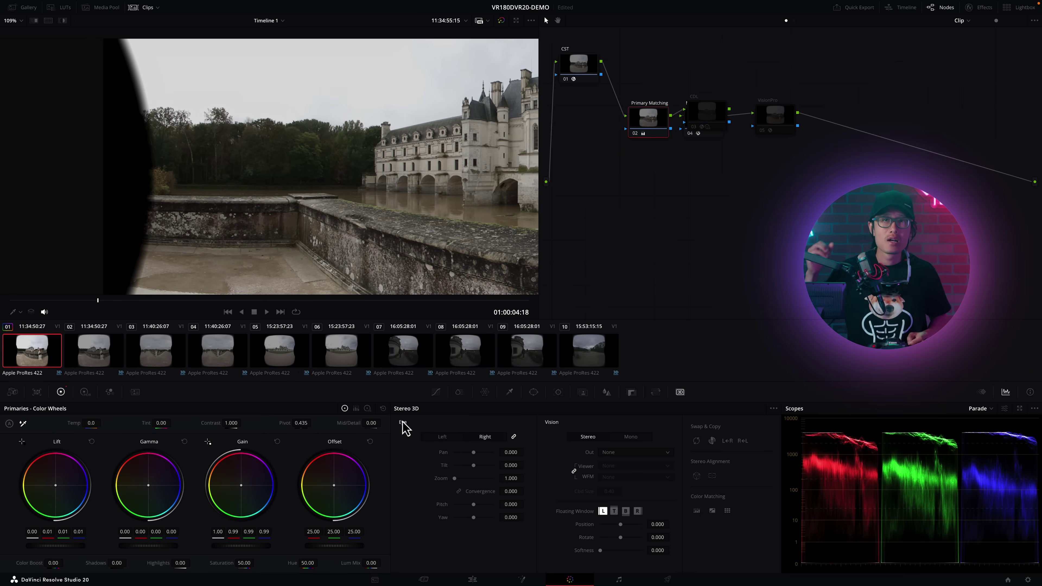
click(443, 438)
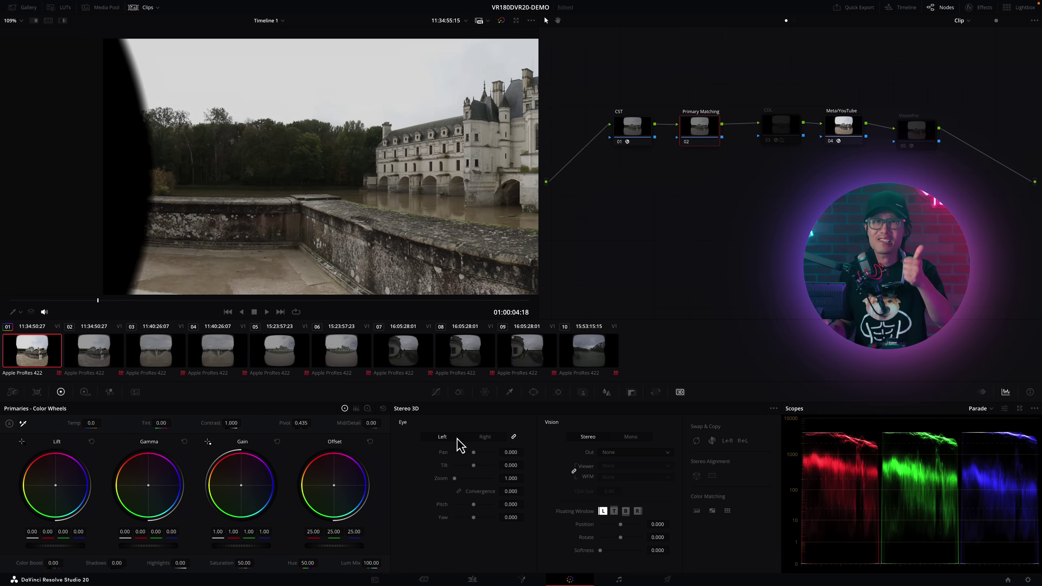
Reset the Primary Matching node's grade and match the right eye using Stereo Color Match (Custom Curves).
right_click(692, 125)
click(711, 130)
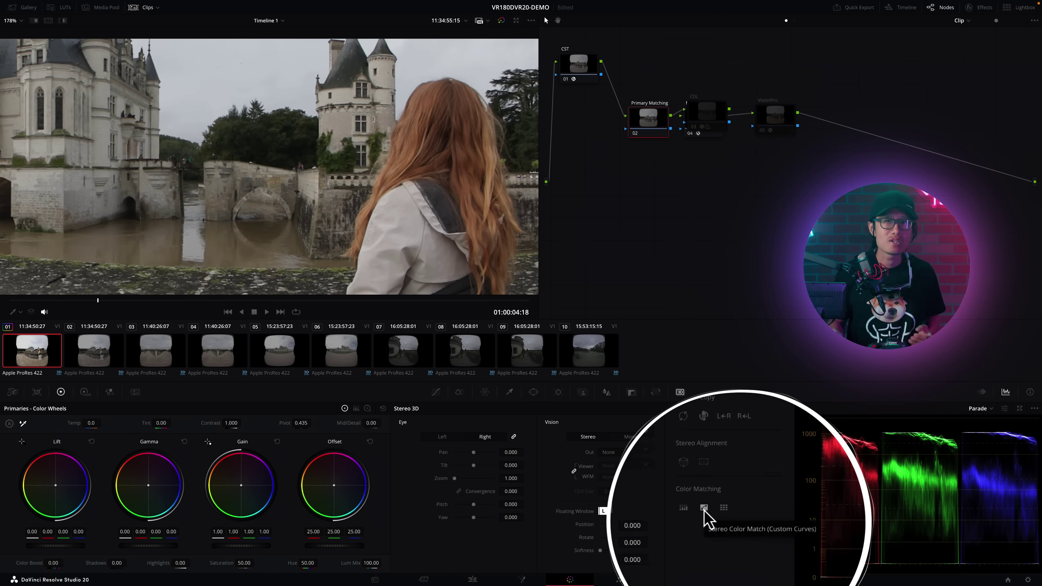
click(704, 511)
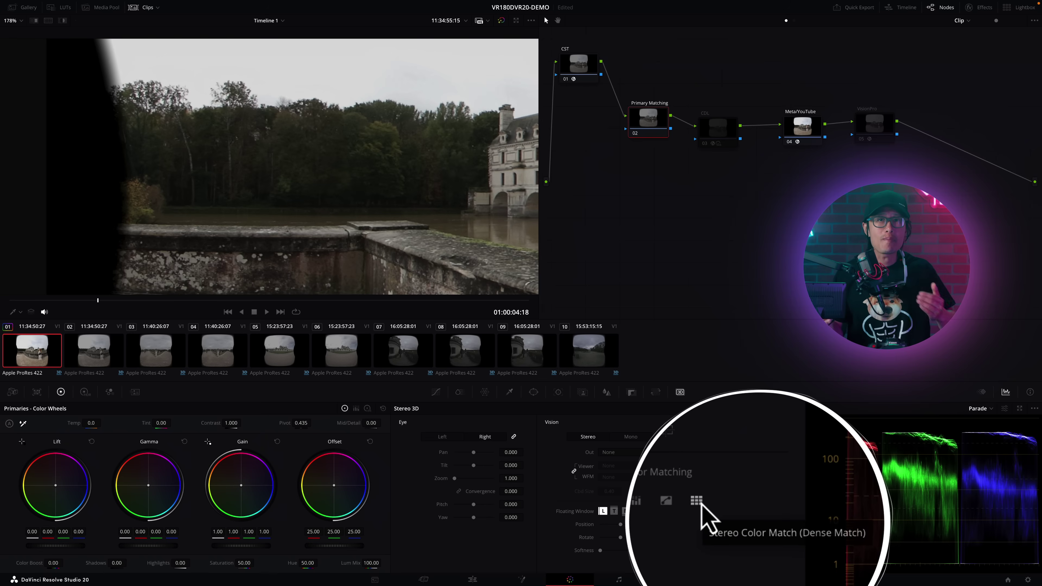
Match the right eye's color on the Primary Matching node using Stereo Color Match (Dense Match).
click(727, 510)
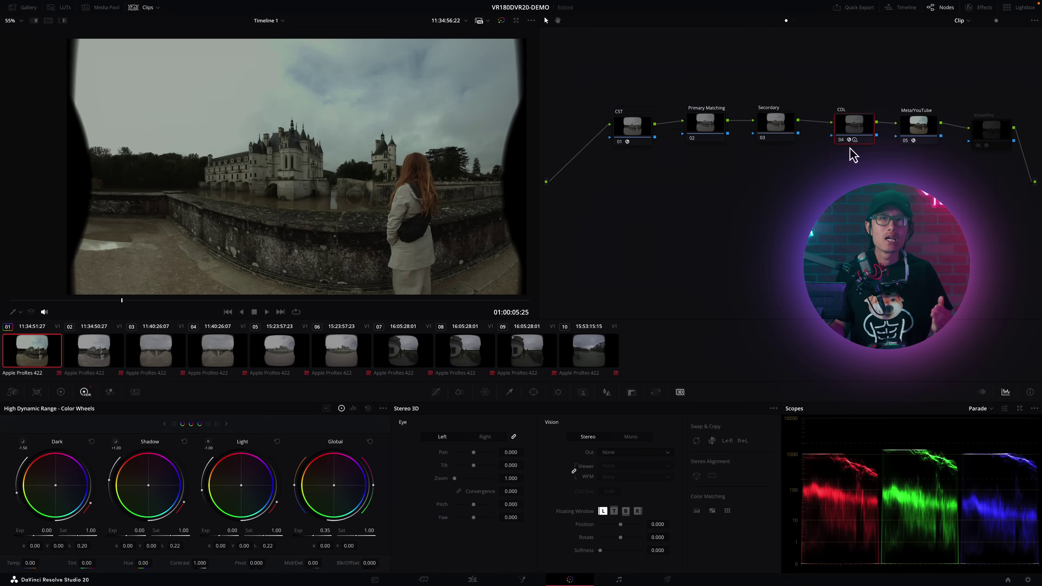
Try a strong green Offset (16.46, 28.35, 14.22) on the Secondary node, check it on both eyes, and reset the node.
click(782, 133)
drag(778, 128, 780, 127)
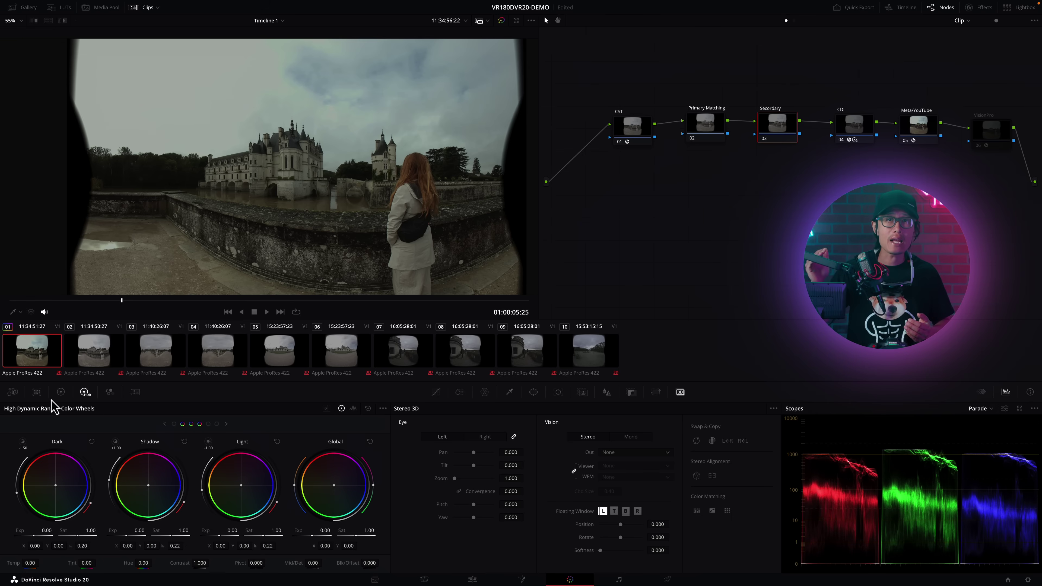
click(60, 392)
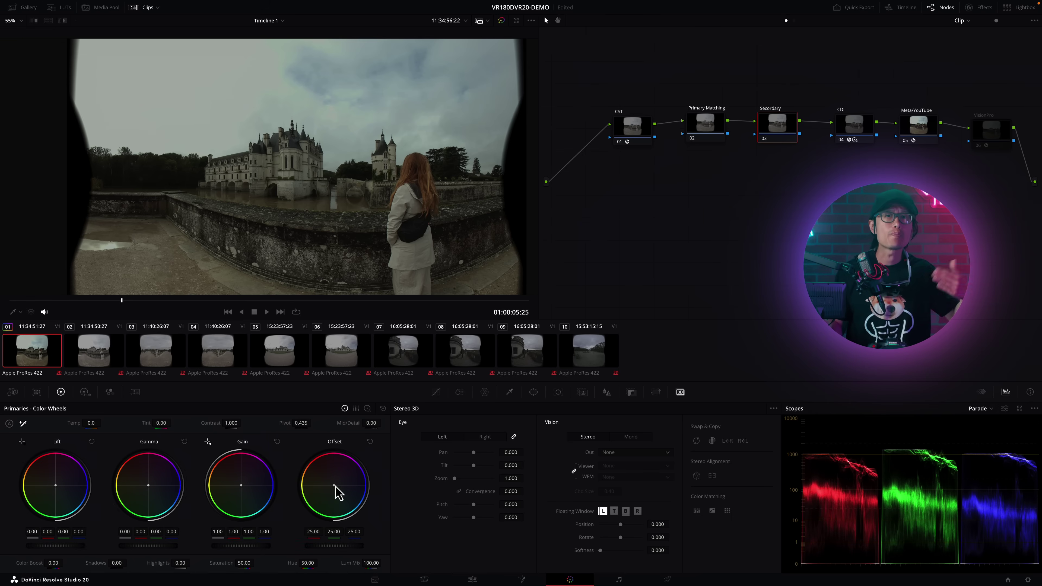
drag(331, 488, 328, 490)
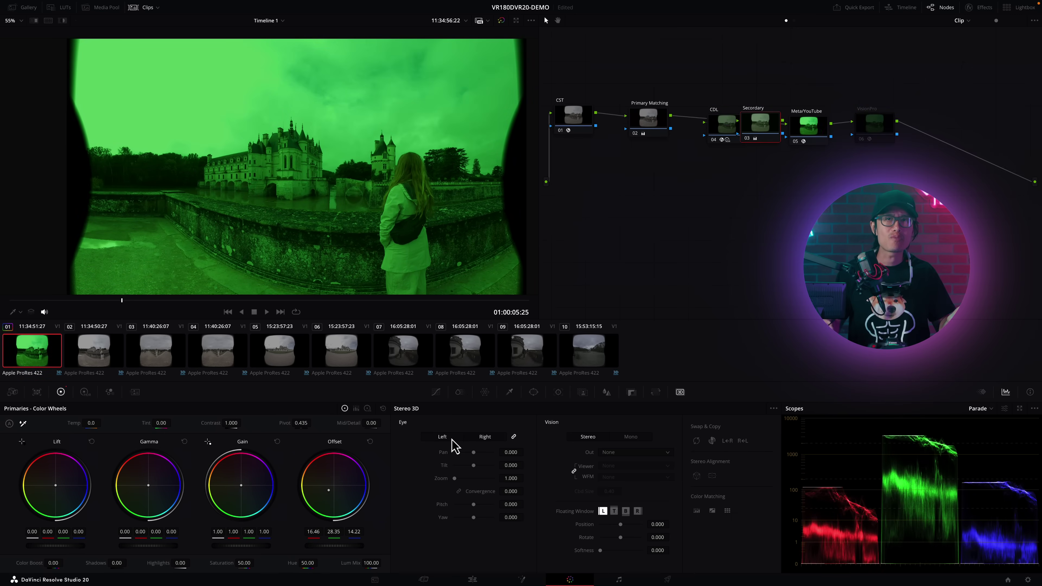
click(443, 437)
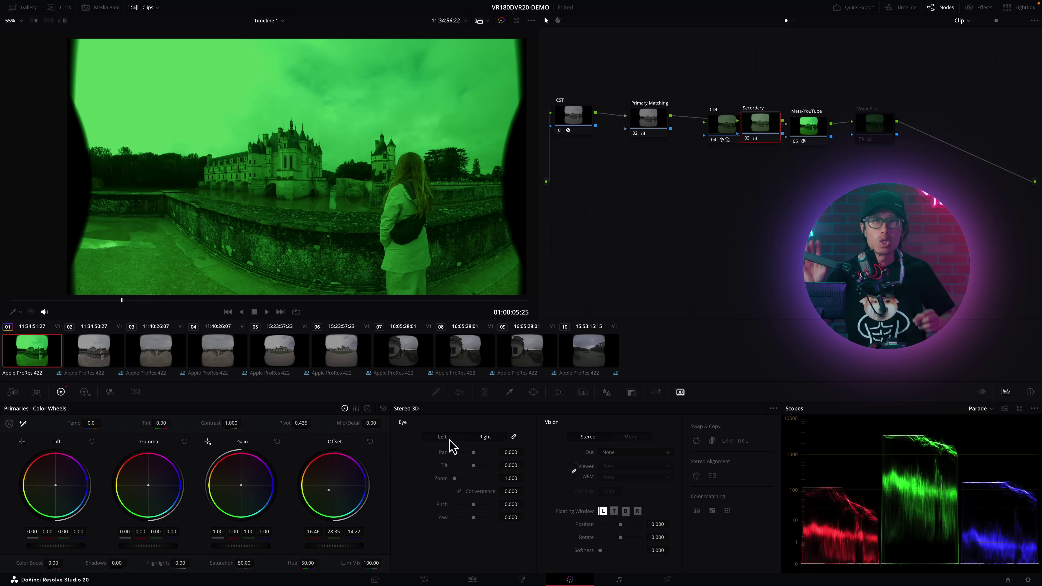
right_click(770, 124)
click(789, 129)
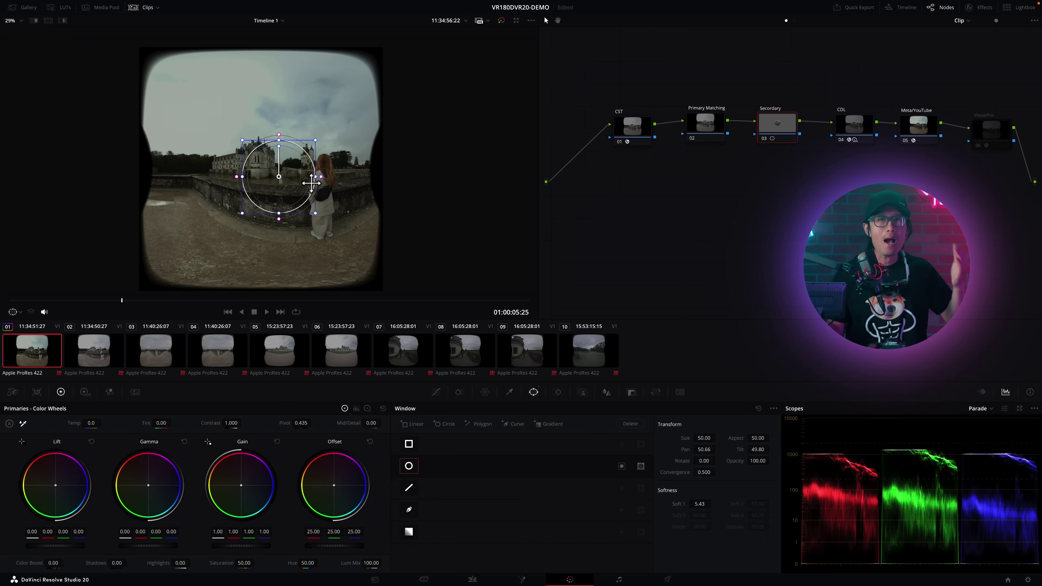
Fit the Secondary node's circle window as a tall oval around the woman and set contrast 1.170, gamma 0.03, gain 1.02 and color boost 4.00.
drag(279, 175, 323, 118)
drag(326, 235, 326, 237)
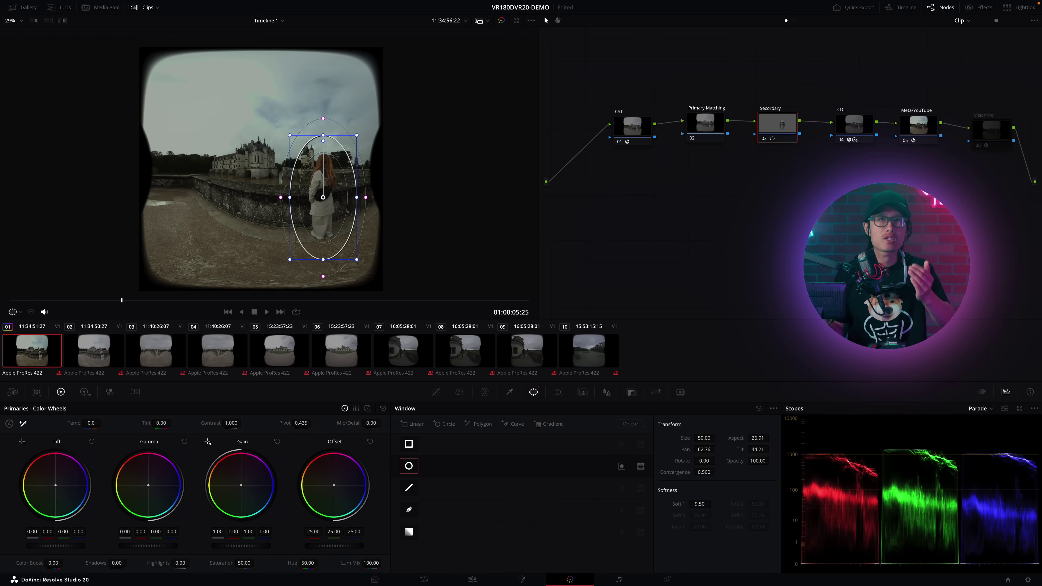
drag(148, 545, 152, 545)
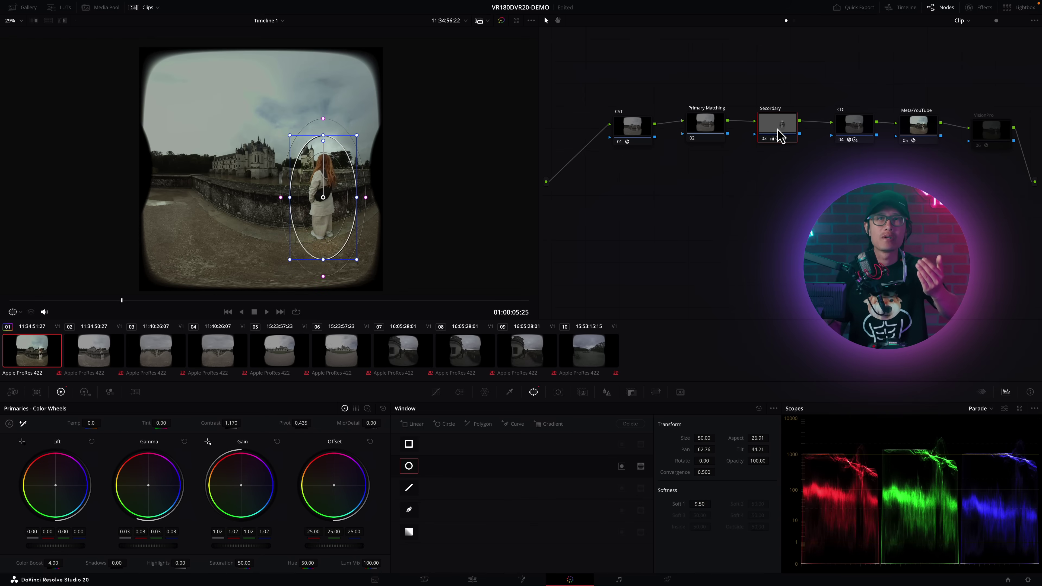
Alternate between the left and right eyes in Stereo 3D to compare the windowed Secondary grade around the woman.
click(680, 393)
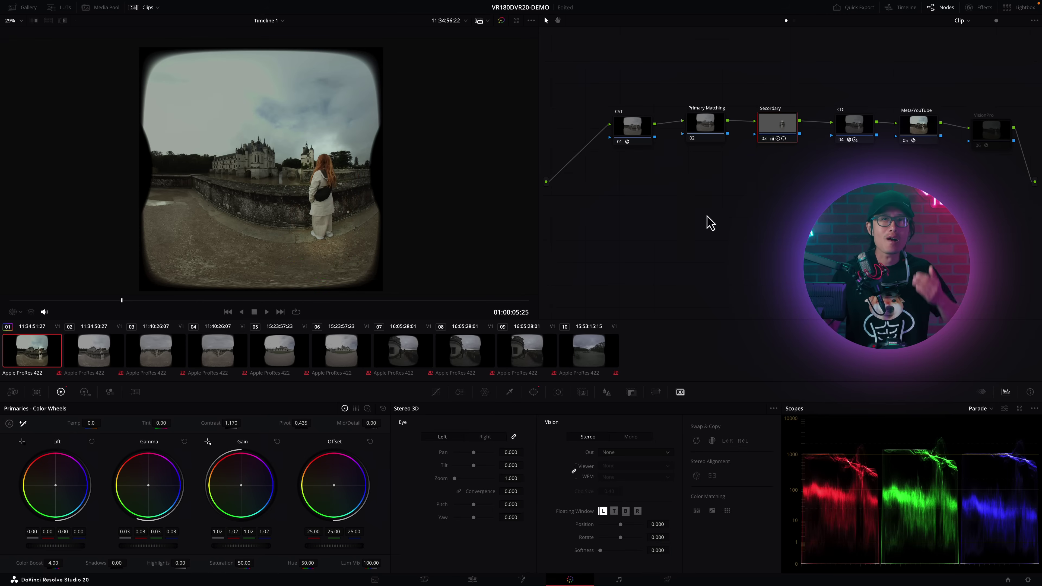
click(479, 440)
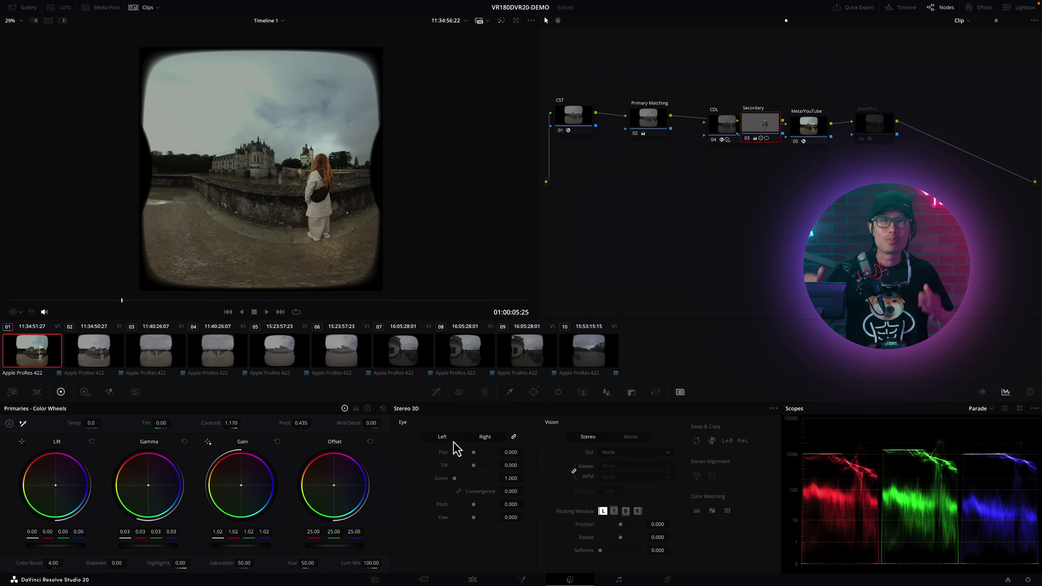
click(453, 440)
click(485, 440)
click(461, 441)
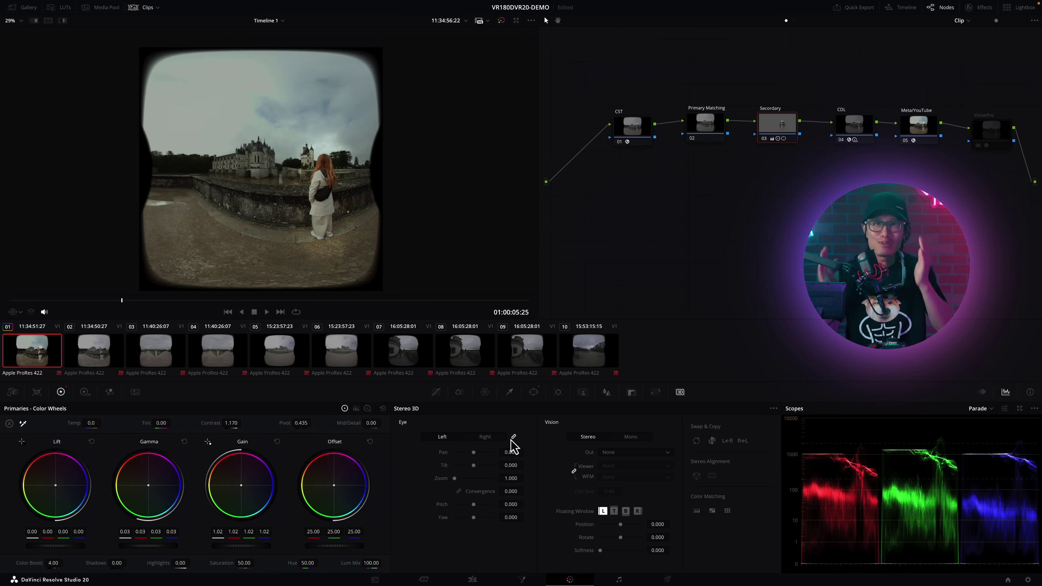
click(480, 438)
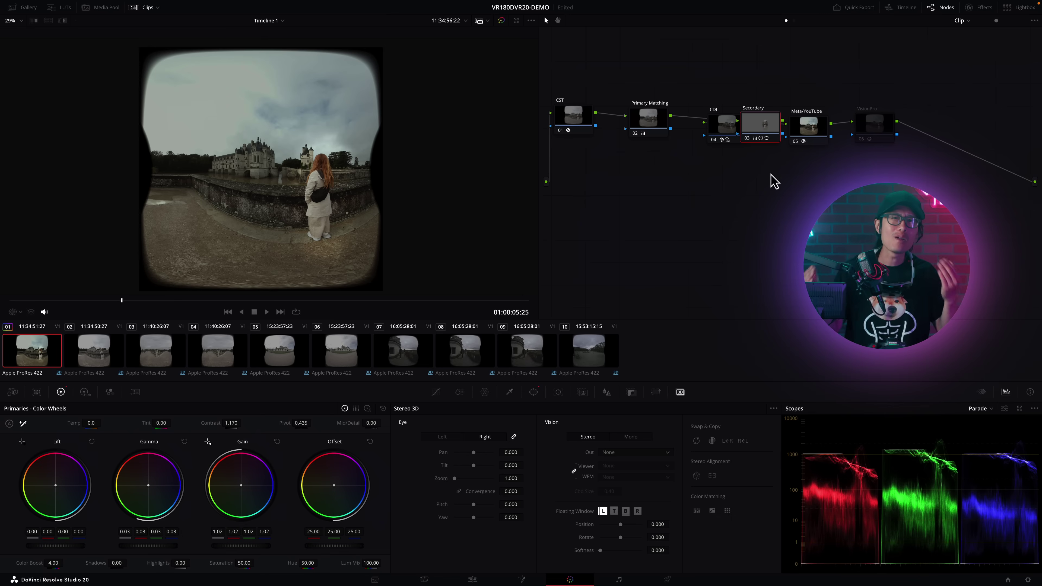
Separate the overlapping Secondary and CDL nodes in the right eye's node tree and compare the node layouts of both eyes.
drag(758, 135, 758, 207)
drag(730, 126, 747, 111)
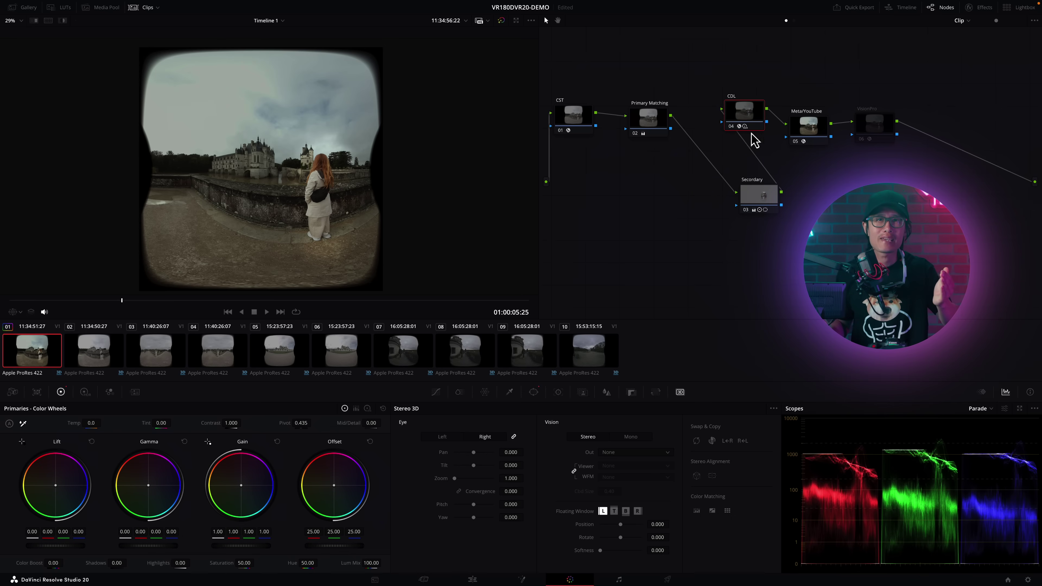
click(454, 439)
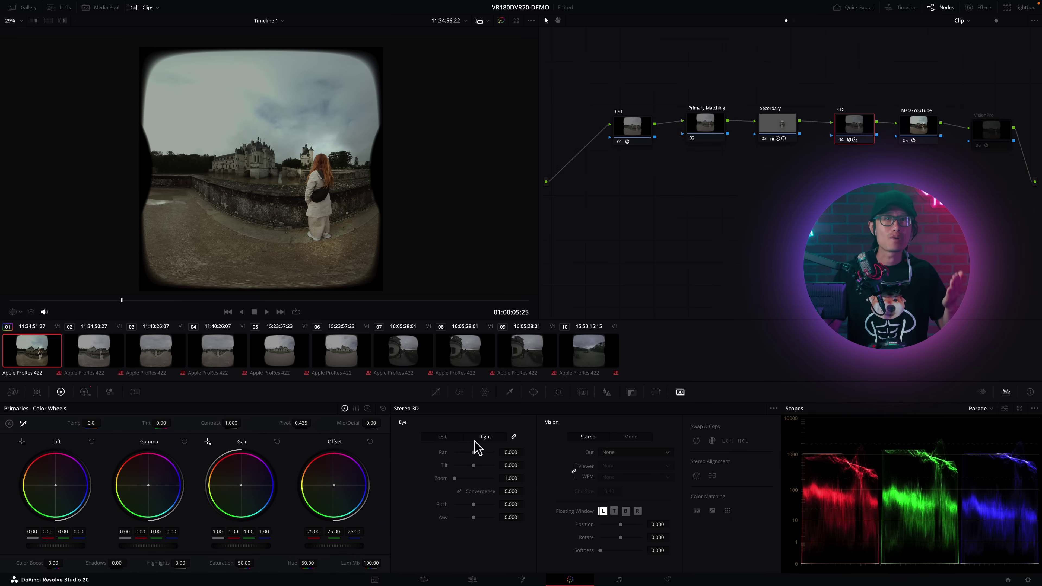
click(480, 440)
click(457, 438)
click(483, 439)
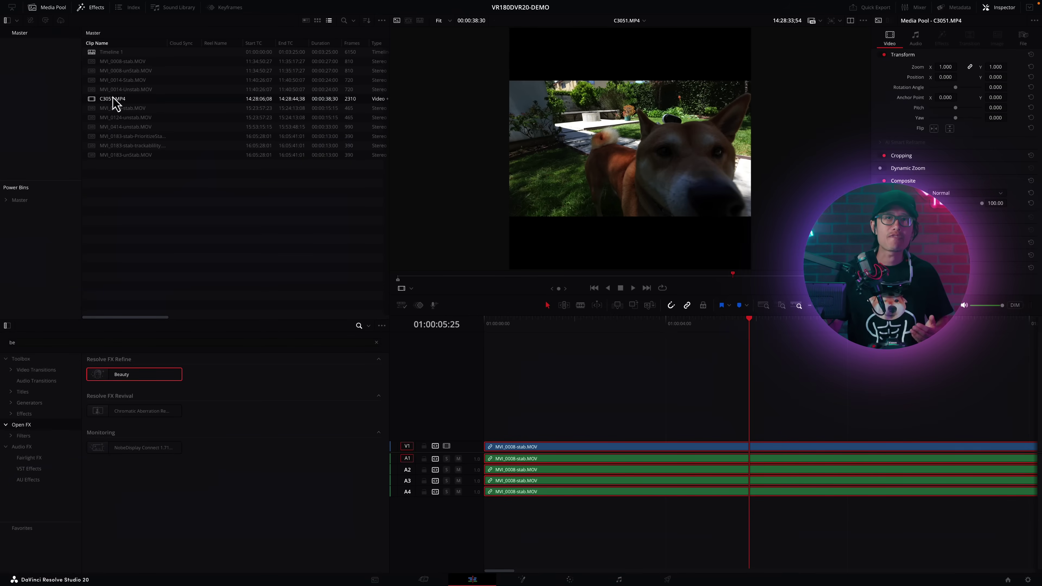
Convert the C3051.MP4 clip in the media pool to stereoscopic and bring up its Stereoscopic 3D options.
right_click(107, 109)
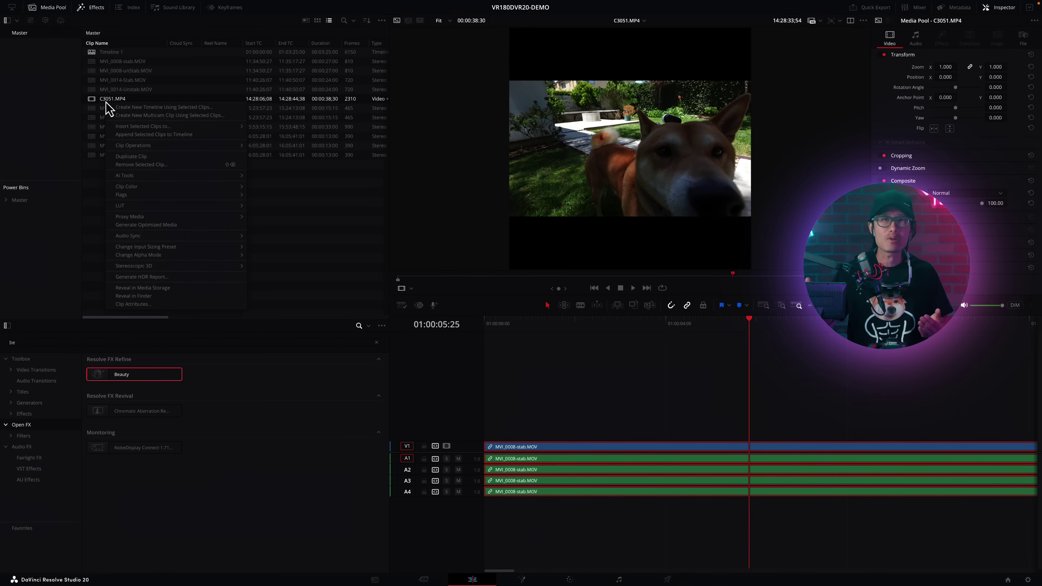
mouse_move(128, 268)
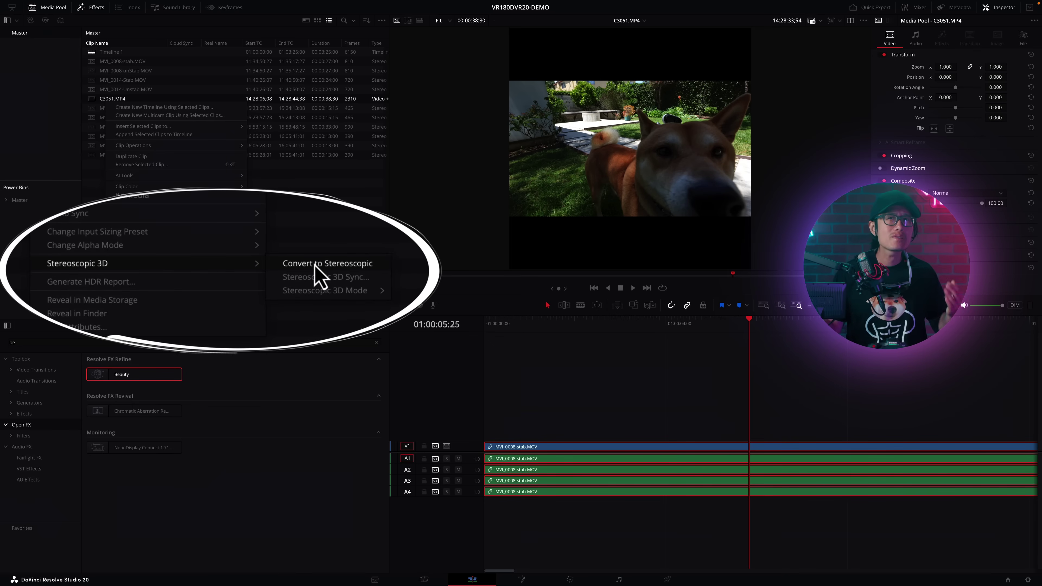
click(331, 266)
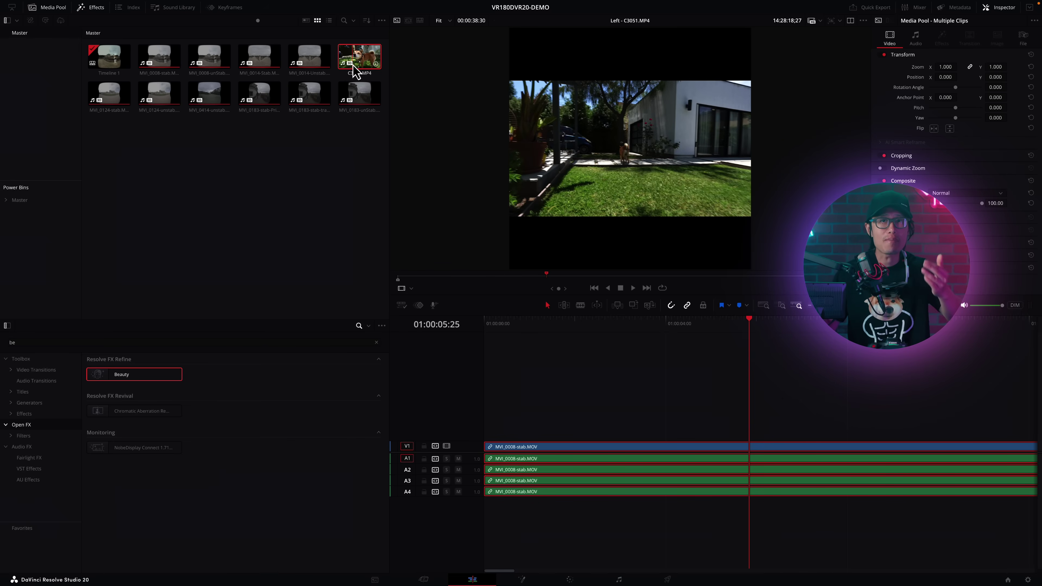
right_click(364, 68)
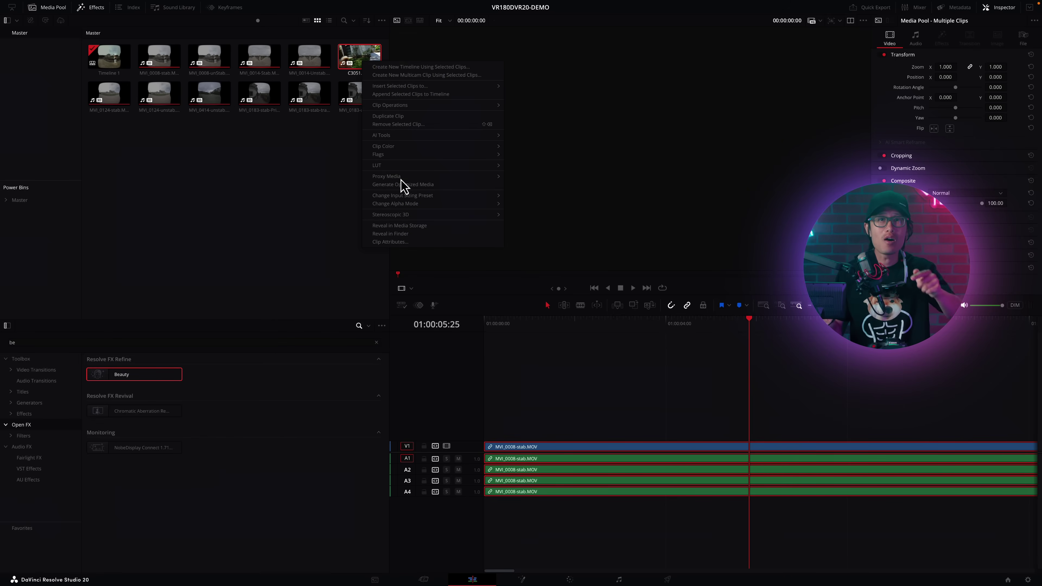
mouse_move(418, 216)
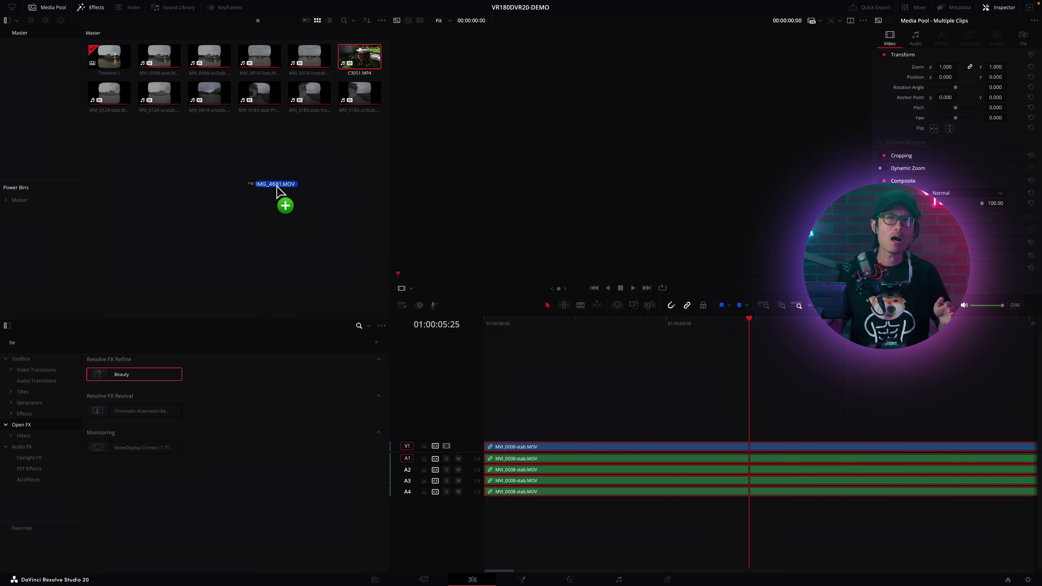
Import IMG_4681.MOV, place it on V2 above the castle clip, and set its zoom to 0.140 and Position Y to 80.
drag(279, 193, 275, 186)
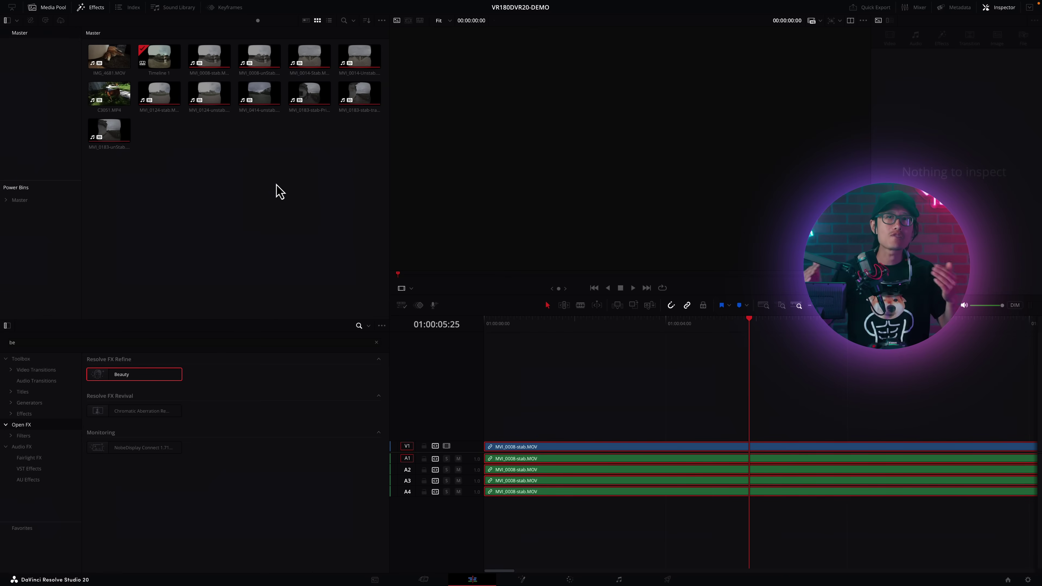
click(100, 64)
drag(100, 65, 549, 436)
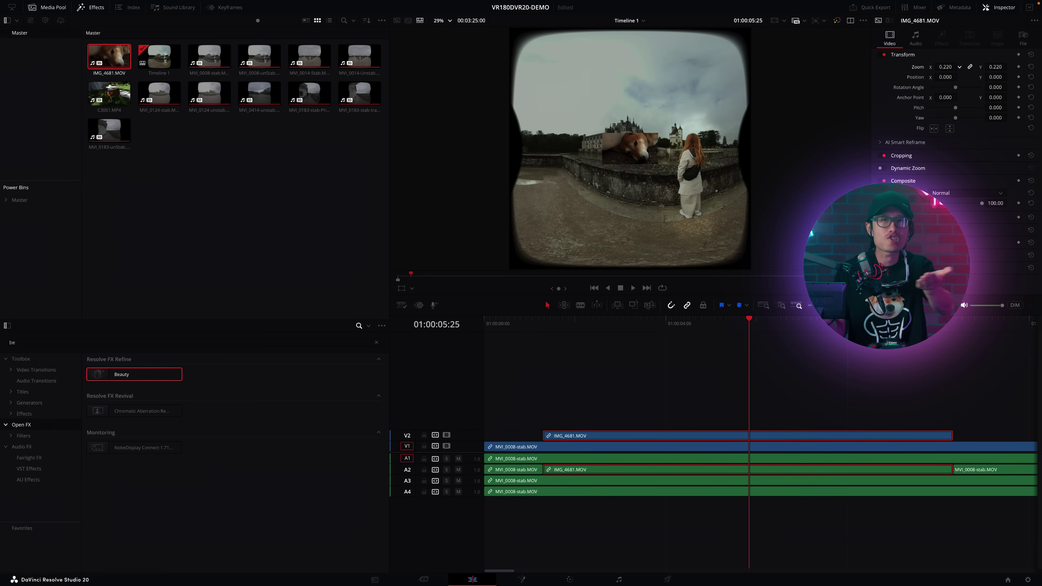
drag(946, 67, 937, 67)
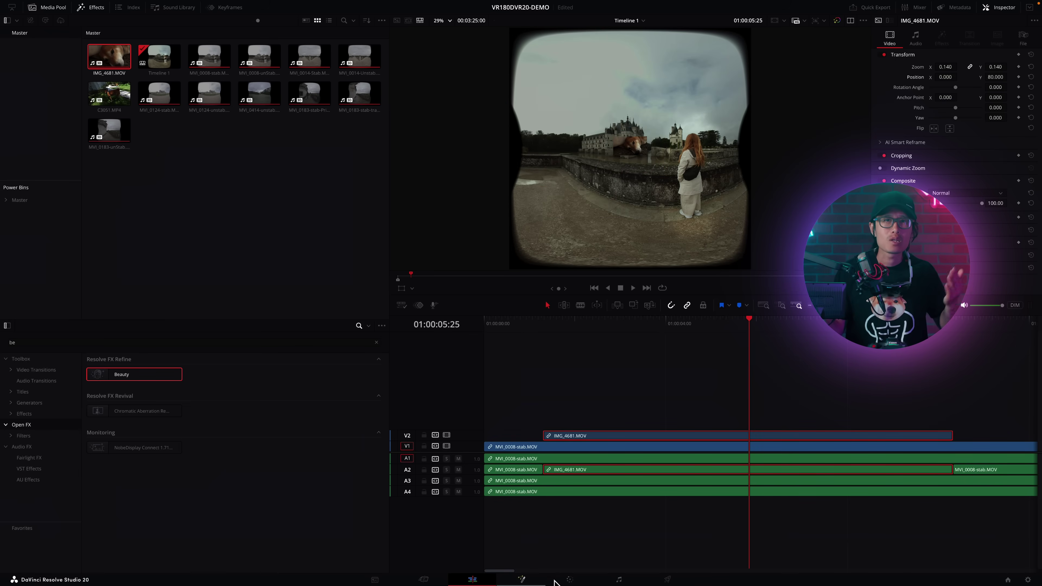
View the IMG_4681.MOV overlay in Anaglyph (B/W) on the Color page and set its stereo convergence to 3.970.
click(569, 579)
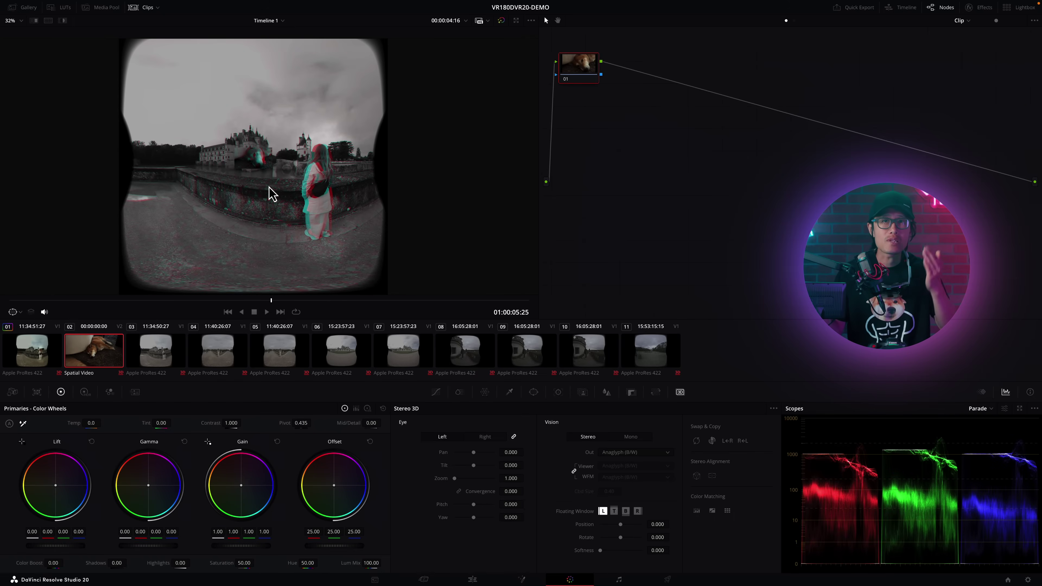
scroll(269, 187, up, 1)
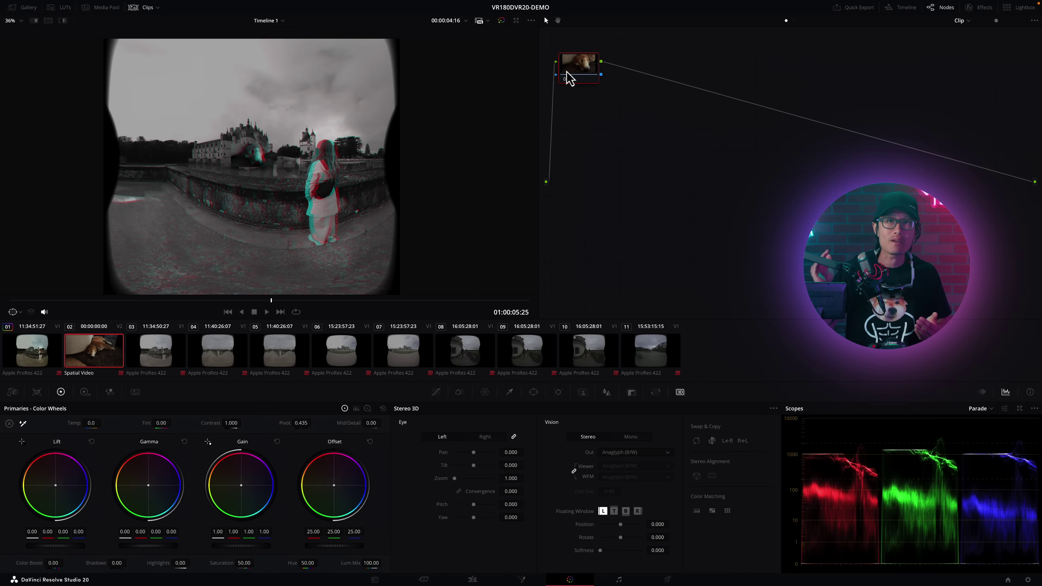
drag(567, 78, 587, 106)
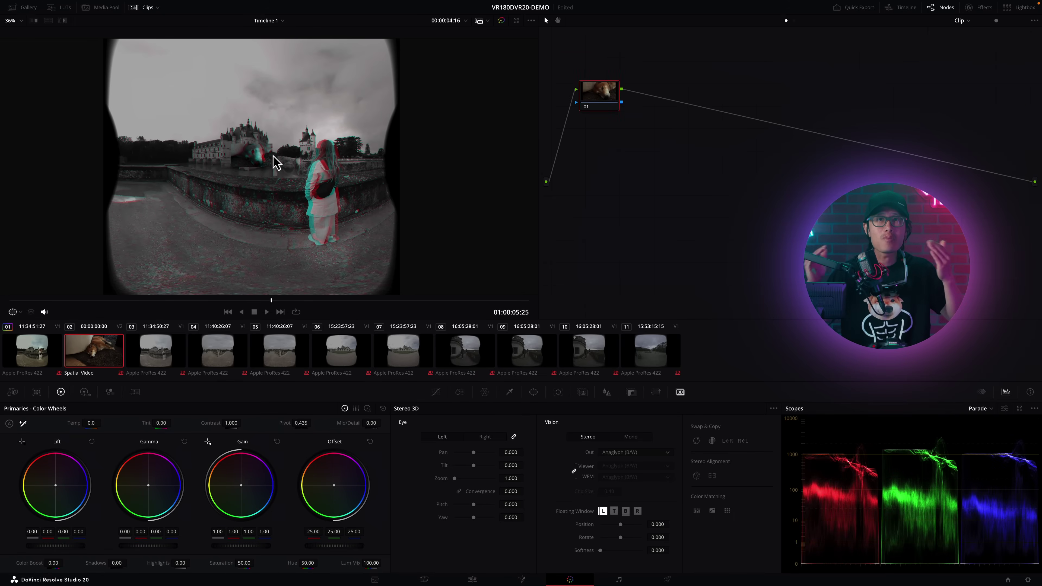
scroll(281, 197, up, 8)
scroll(291, 190, up, 7)
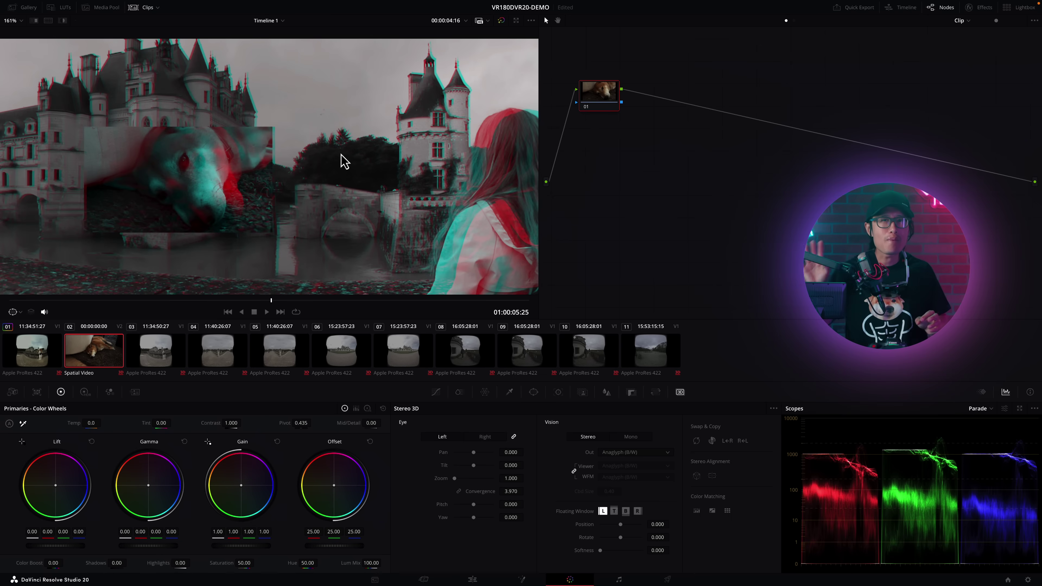
Replace the IMG_4681.MOV overlay on the Edit timeline with KimchiHead.png on V3, scaled to a zoom of 0.090.
click(472, 579)
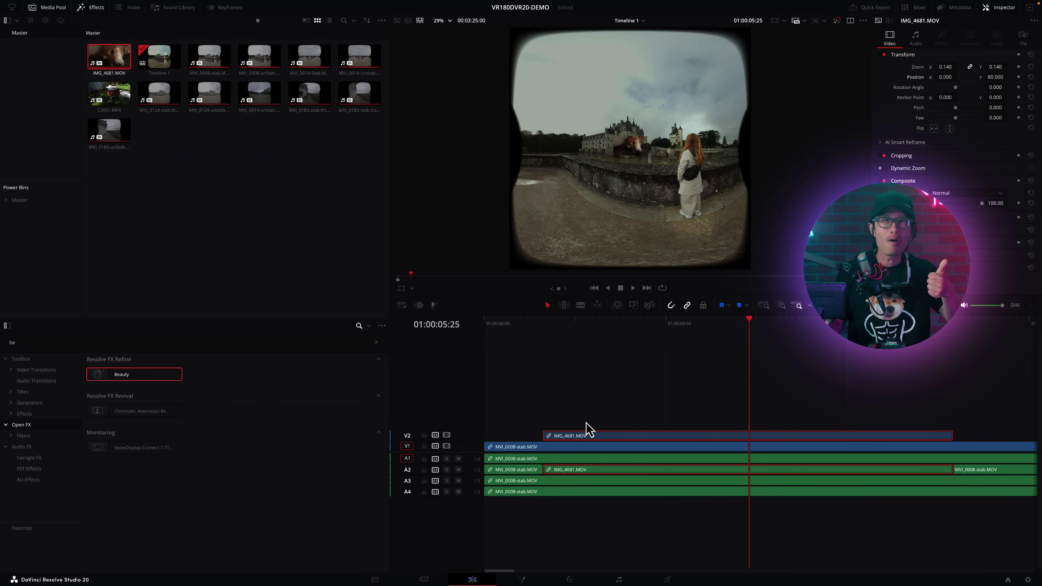
key(Delete)
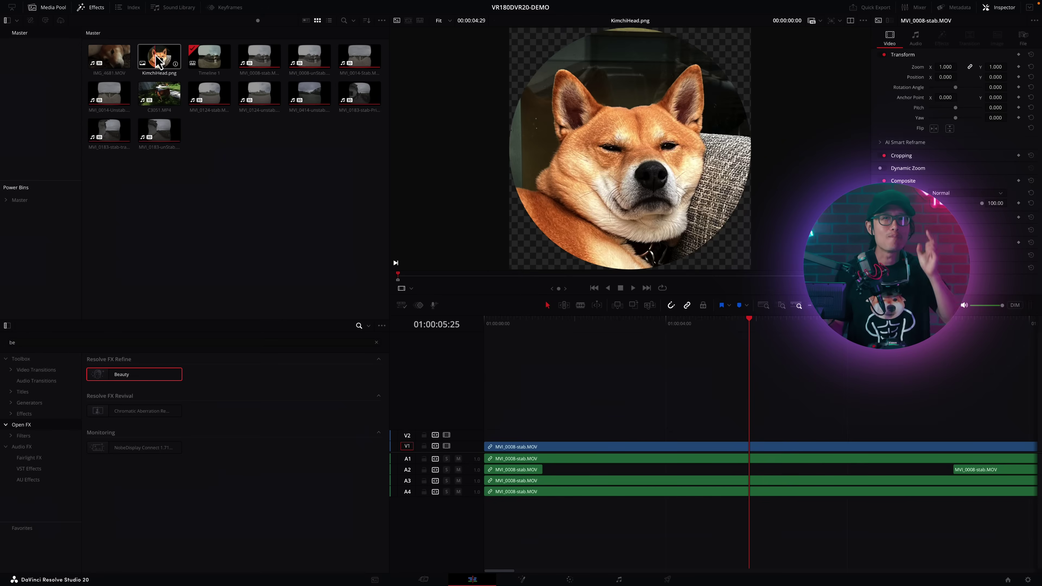
drag(158, 56, 540, 429)
click(632, 322)
mouse_move(945, 67)
mouse_down()
mouse_move(959, 66)
mouse_move(939, 67)
mouse_up()
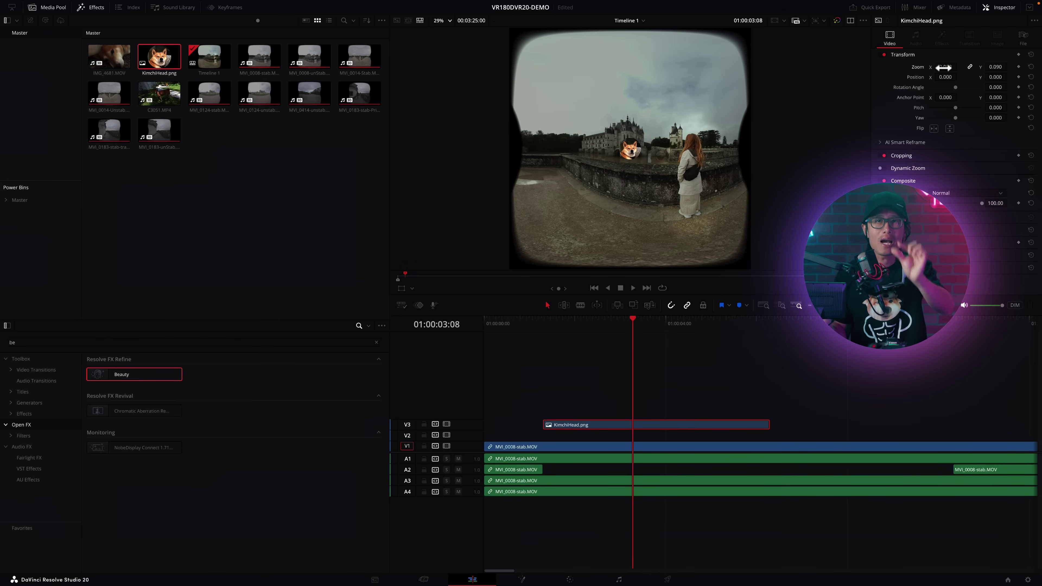
Increase the stereo convergence of the KimchiHead.png overlay in the anaglyph view to adjust its depth against the castle.
scroll(699, 199, up, 3)
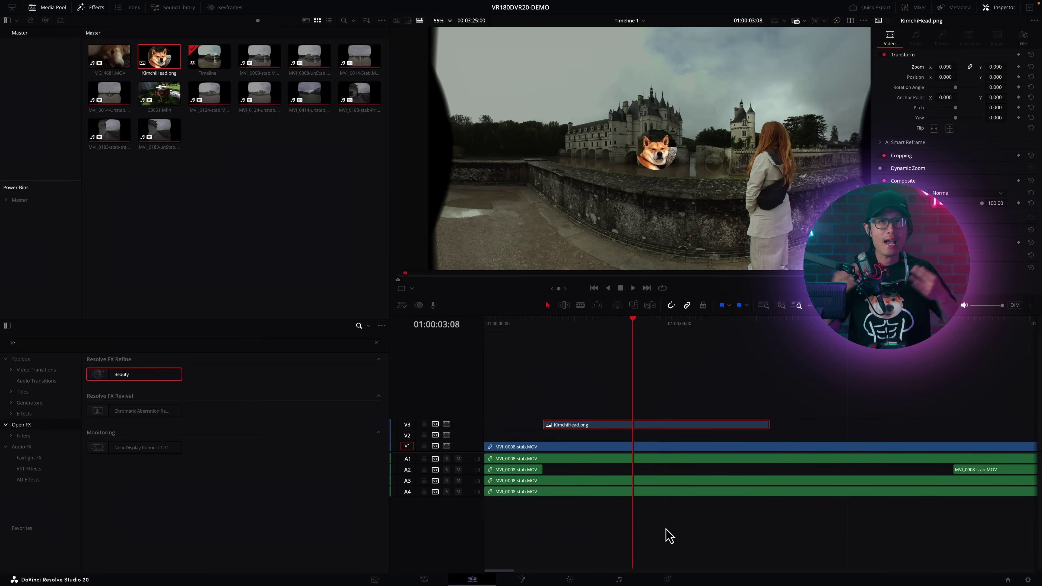
click(577, 579)
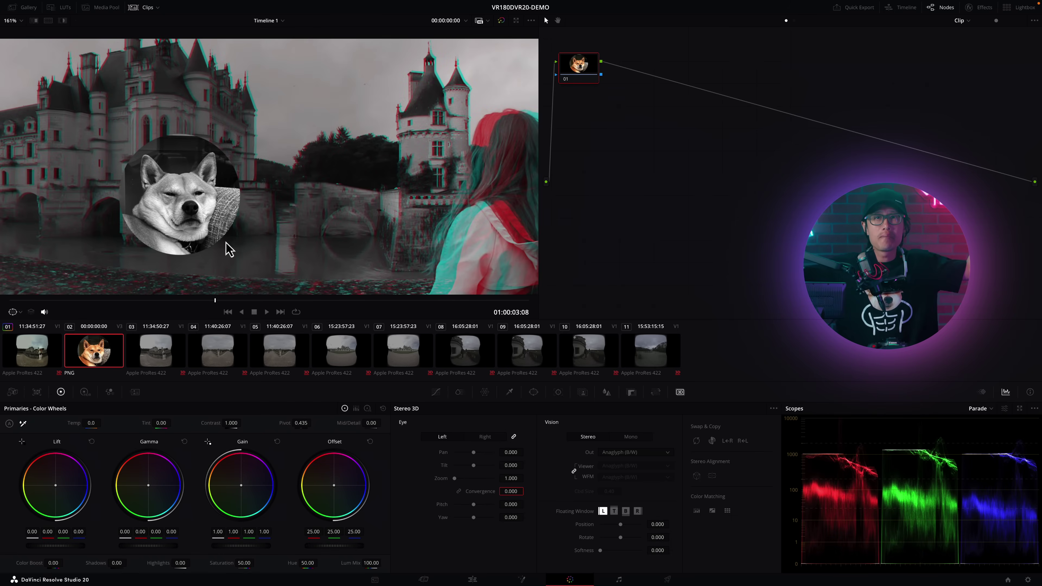
scroll(212, 225, down, 1)
scroll(261, 243, down, 5)
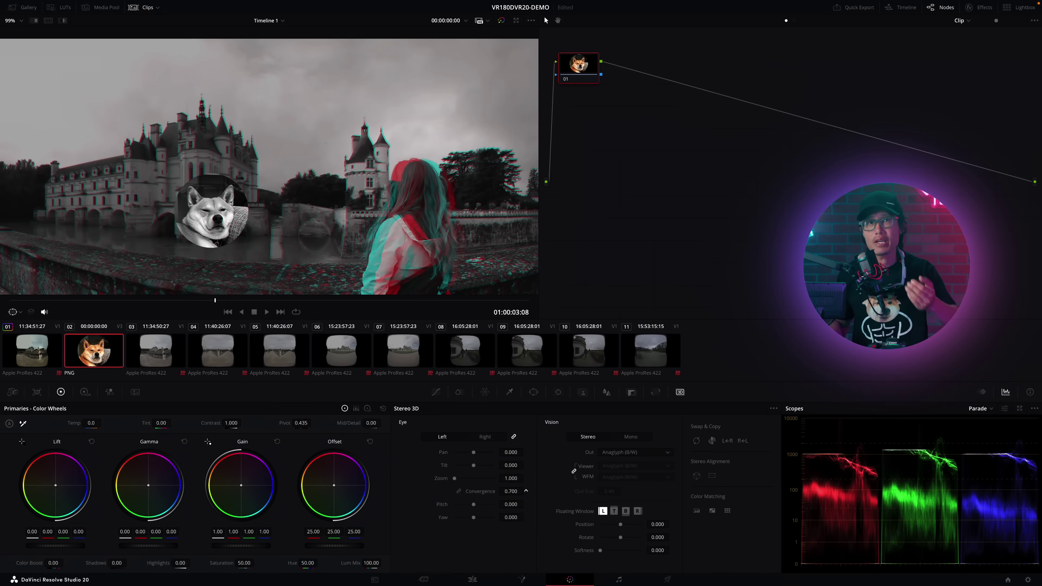
drag(510, 491, 549, 491)
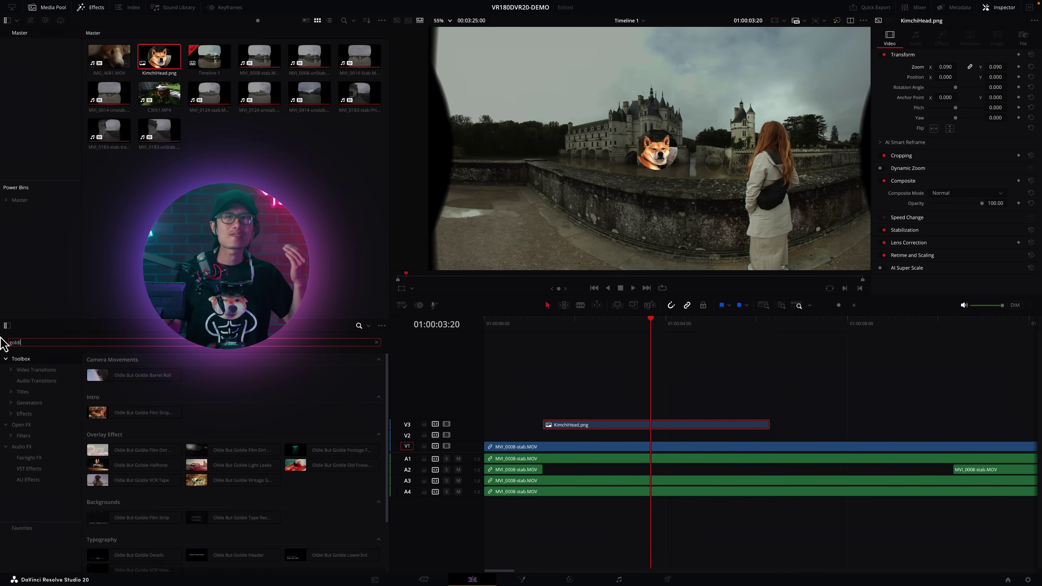
Add the Oldie But Goldie Header title on V4 above KimchiHead.png and select it for editing.
scroll(193, 459, down, 3)
drag(232, 492, 548, 417)
click(604, 328)
click(637, 417)
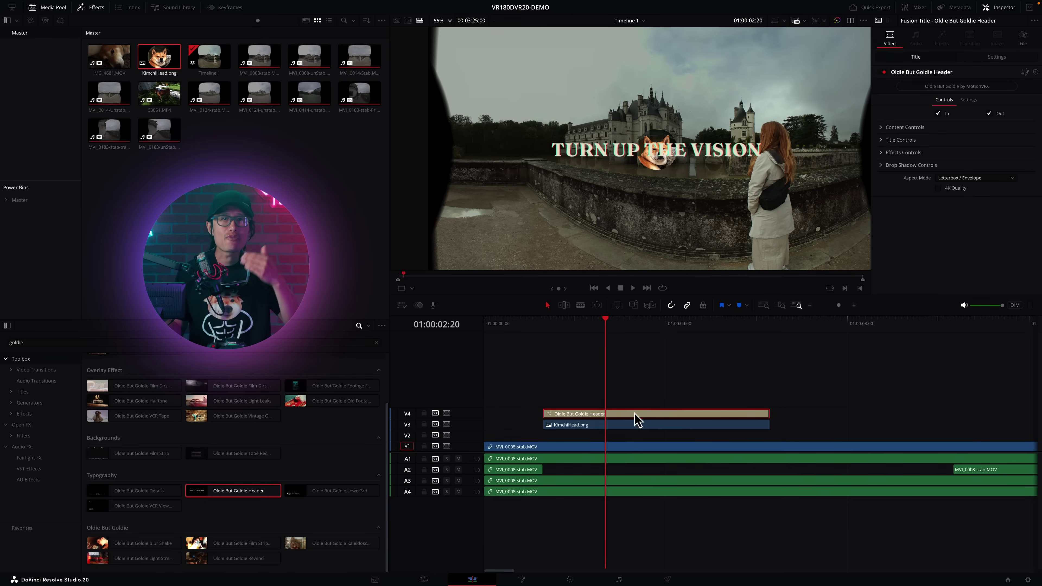
Change the header title's text to "I LOVE KIMCHI".
click(900, 140)
click(919, 167)
key(ctrl+a)
key(BackSpace)
text(I LOVE KIMCHI)
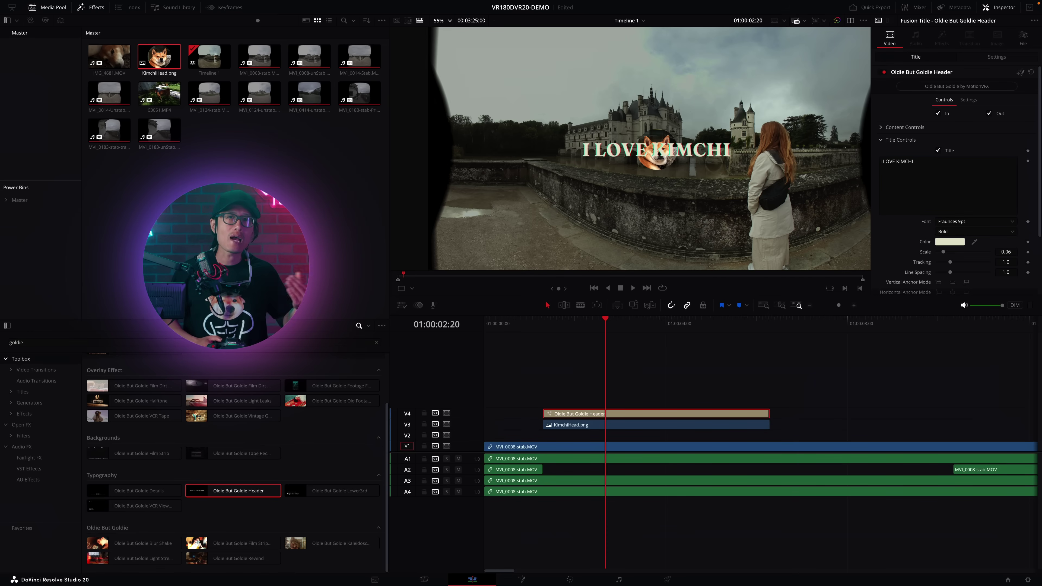
Recolor the "I LOVE KIMCHI" title red, reduce its scale to 0.0249, and open the Color page.
click(949, 241)
click(692, 267)
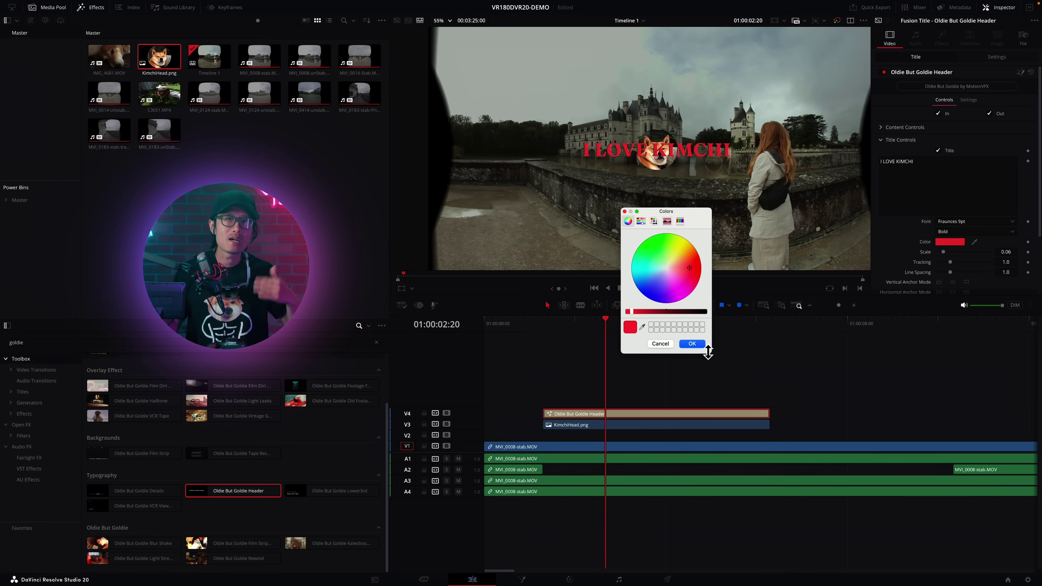
click(692, 344)
drag(1006, 251, 992, 252)
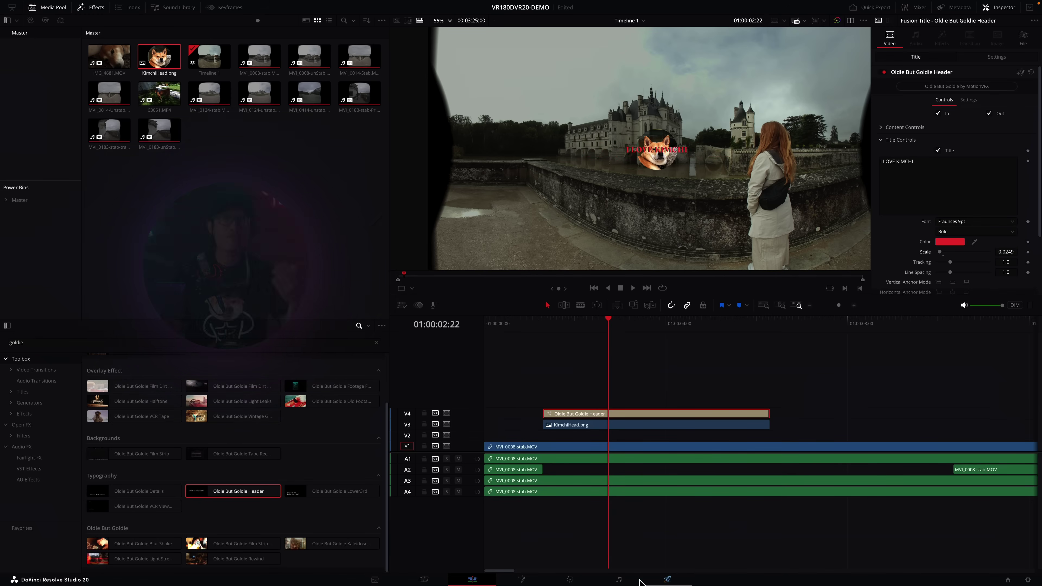
click(569, 579)
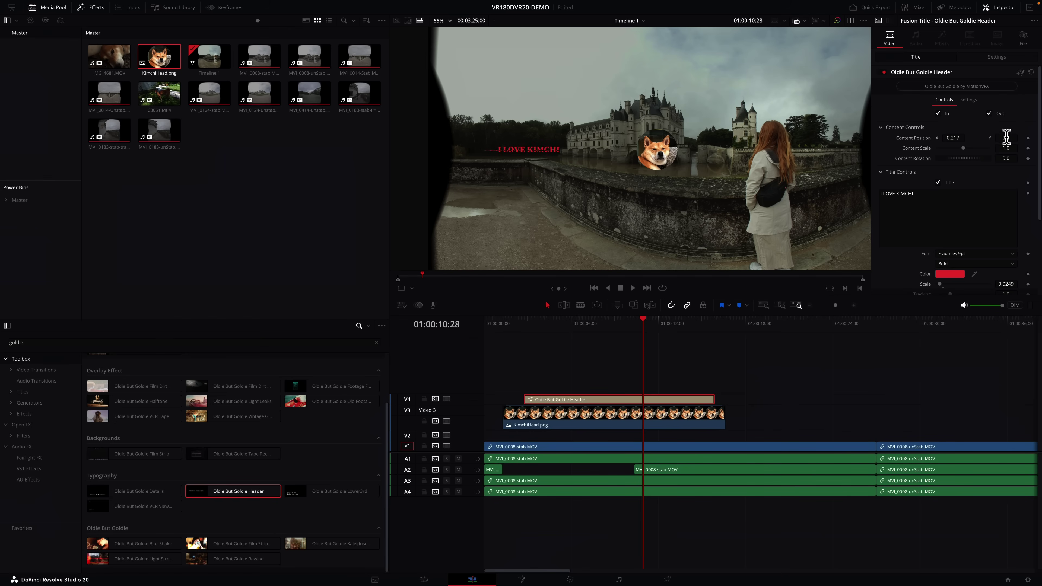
Place the header title near the frame's lower-left corner at content position 0.187, 0.051 with a scale of 0.0676.
drag(1006, 135, 1017, 136)
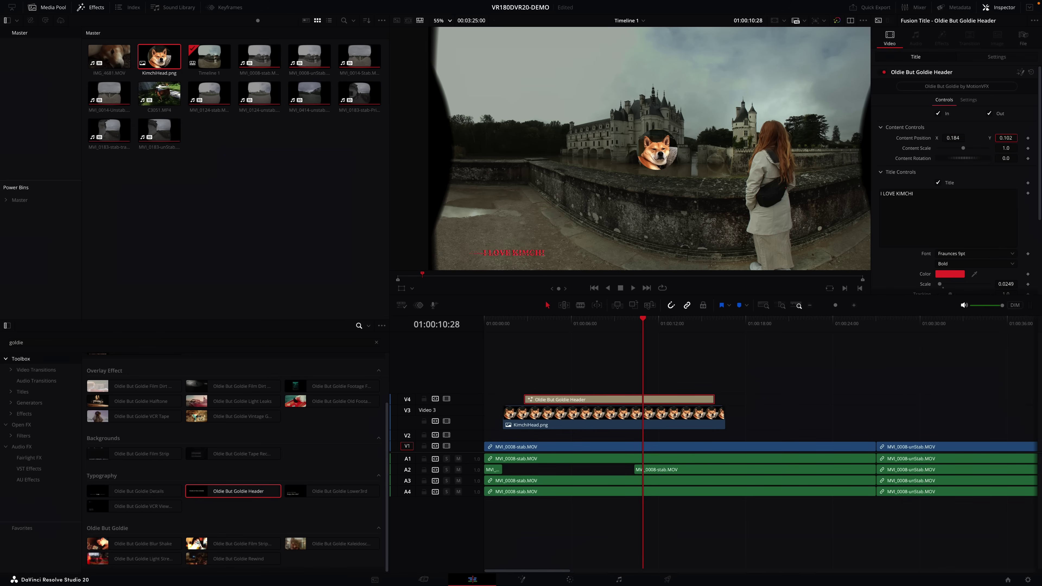
scroll(690, 201, down, 5)
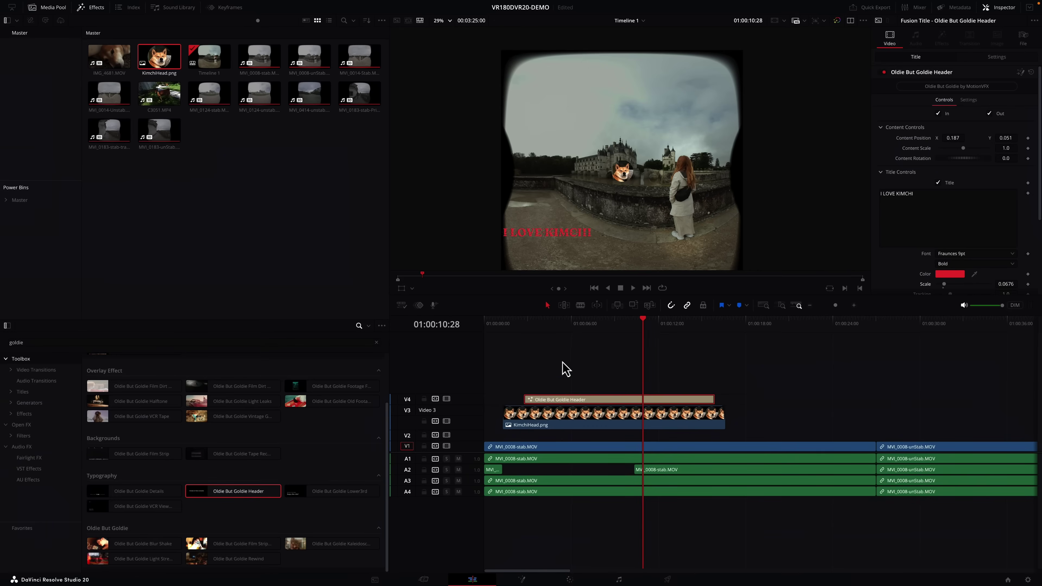
Delete the KimchiHead.png overlay and the header title from the timeline, leaving only the VR180 footage.
click(632, 427)
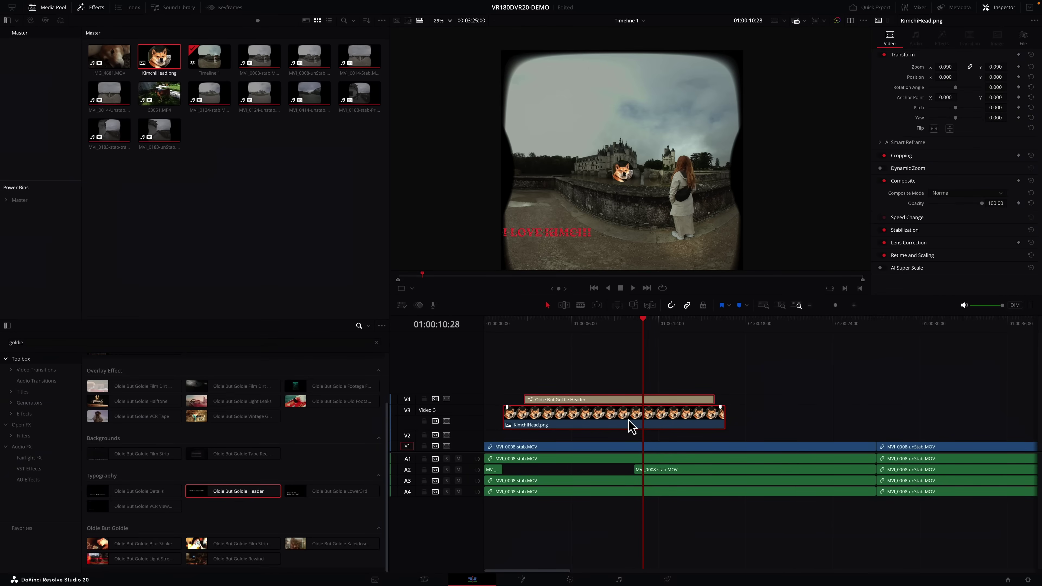
key(Delete)
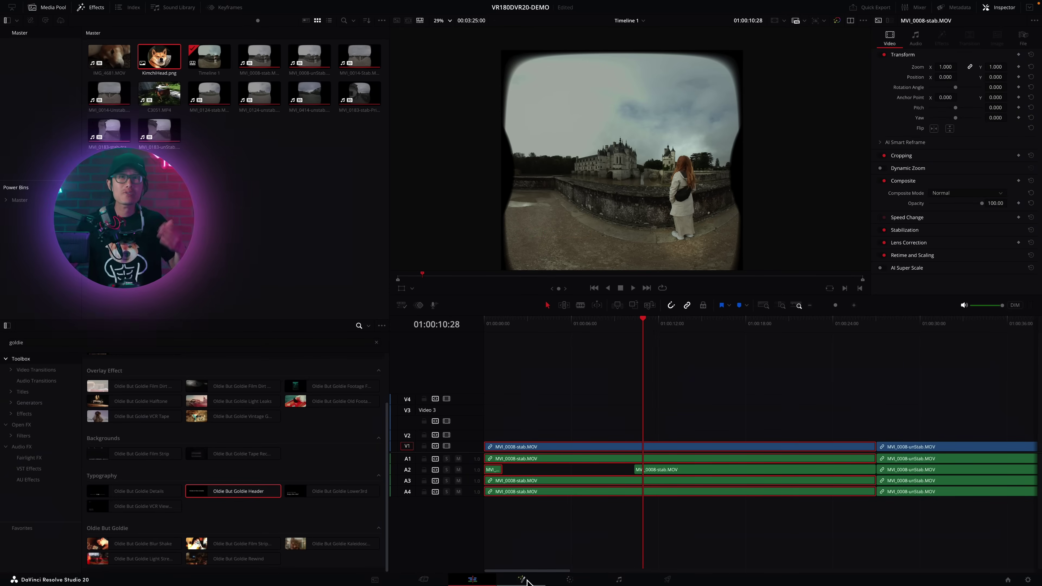
Open MVI_0008-stab.MOV on the Fusion page and view MediaIn1 with the 360° View set to VR180.
click(526, 580)
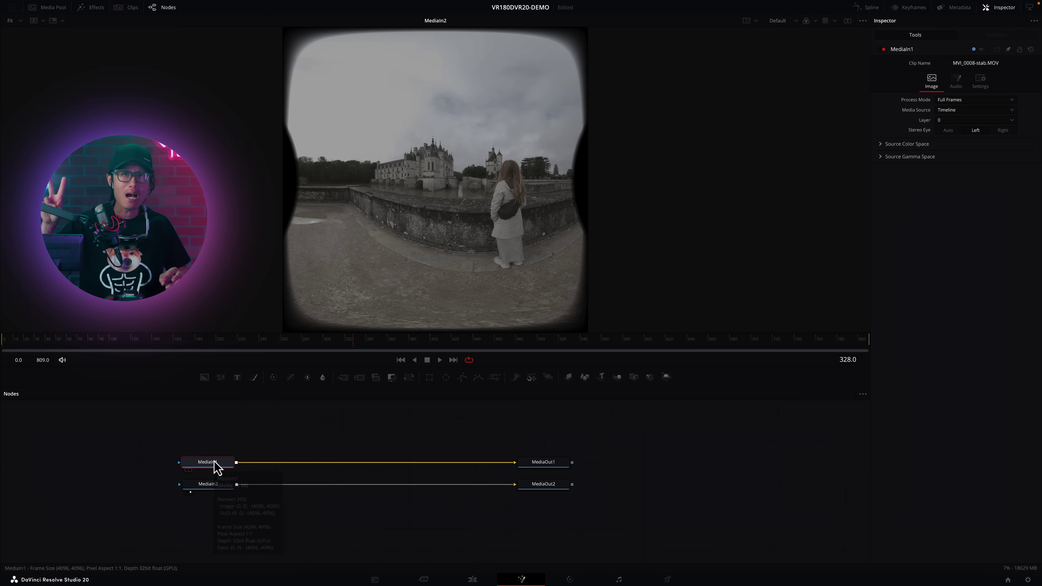
key(1)
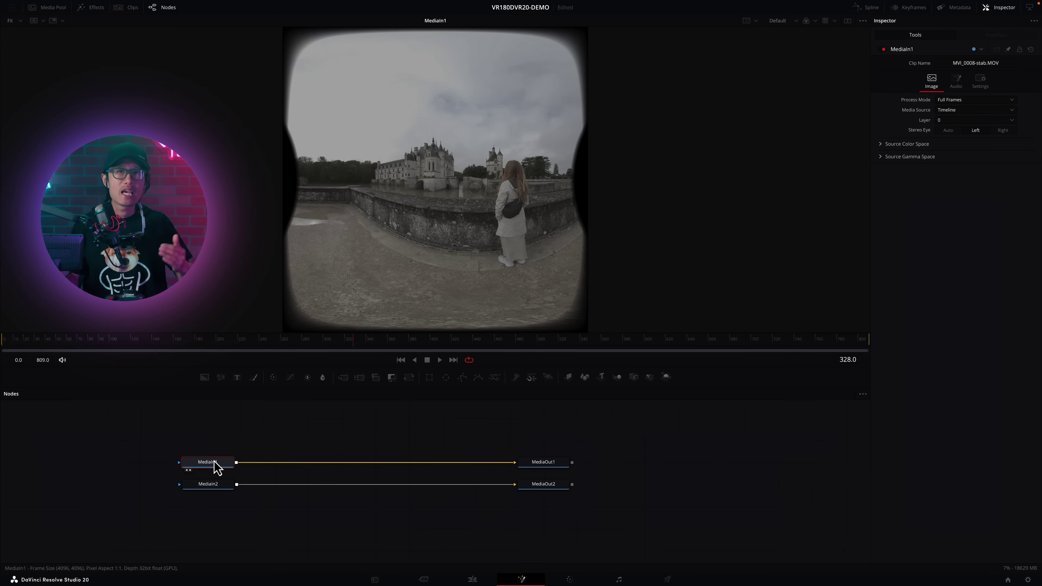
click(862, 20)
mouse_move(821, 106)
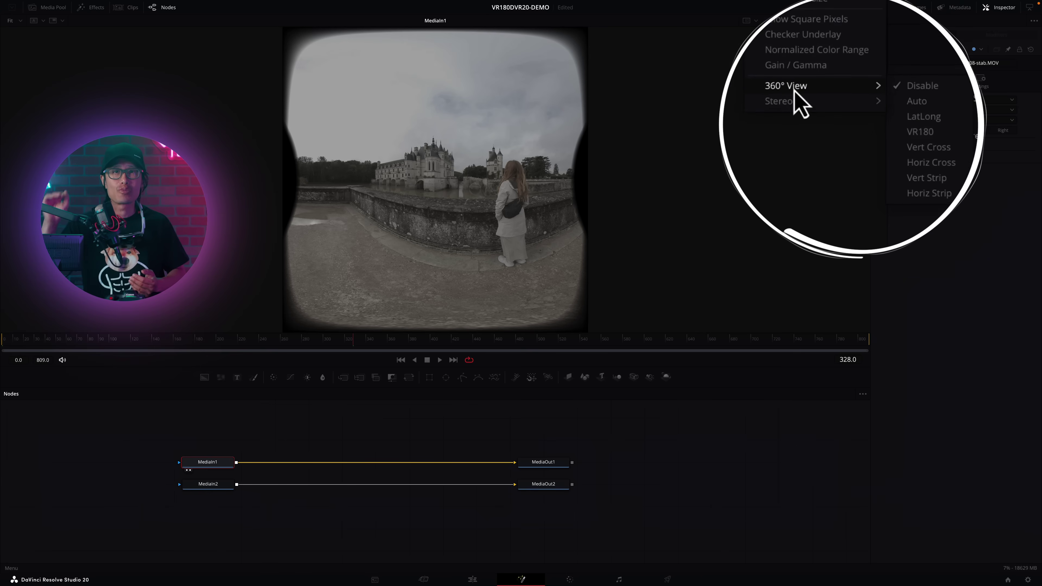
click(909, 136)
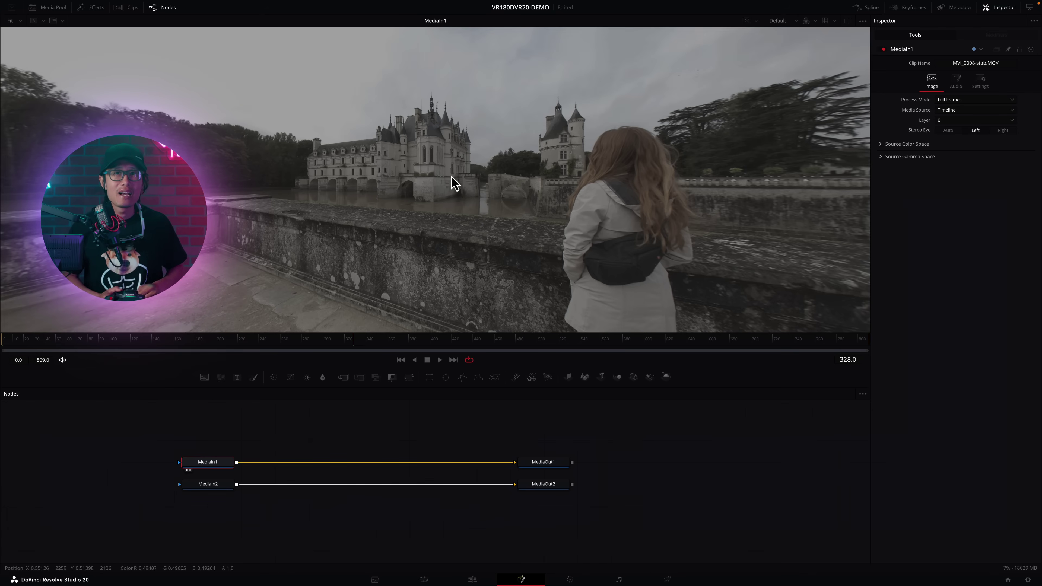
mouse_move(458, 180)
mouse_down()
mouse_move(490, 182)
mouse_move(441, 166)
mouse_move(423, 130)
mouse_move(458, 123)
mouse_move(436, 207)
mouse_move(421, 133)
mouse_move(442, 158)
mouse_move(442, 100)
mouse_move(484, 172)
mouse_move(407, 144)
mouse_move(448, 181)
mouse_up()
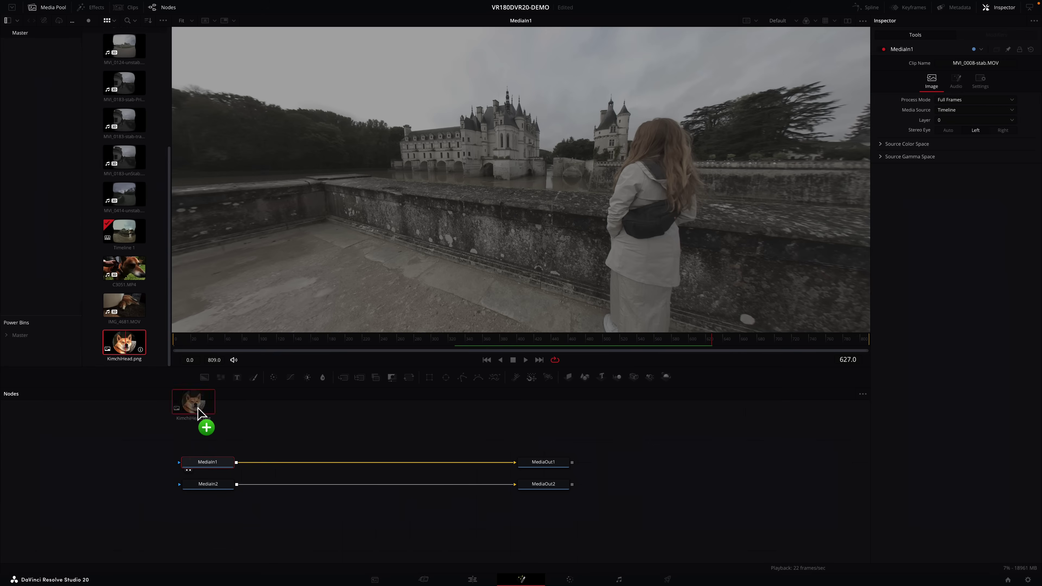
Add KimchiHead.png from the media pool to the node graph and follow it with a 4096 × 4096 Resize node.
drag(190, 414, 218, 428)
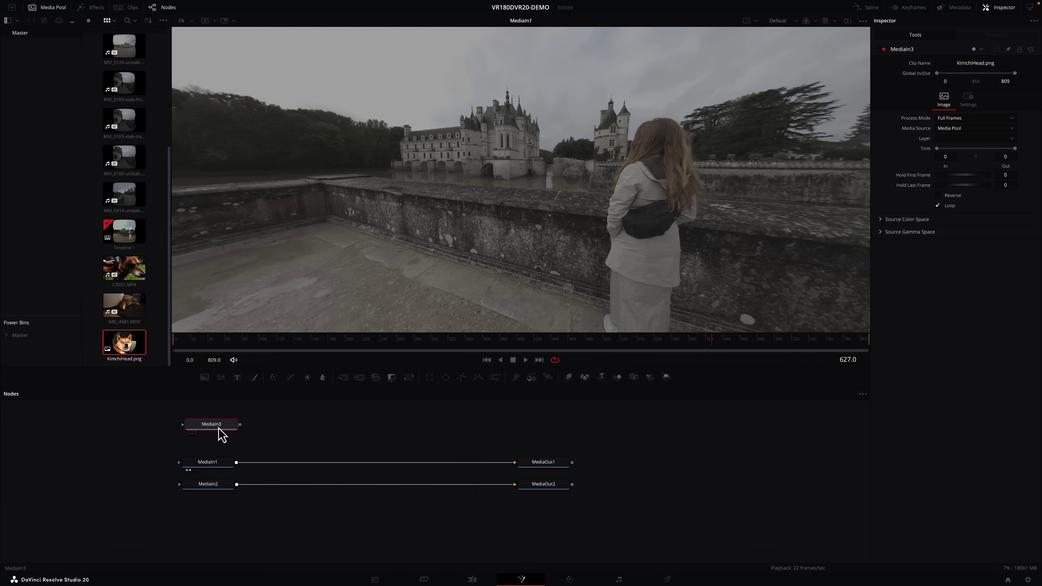
key(shift+space)
text(resize)
key(Return)
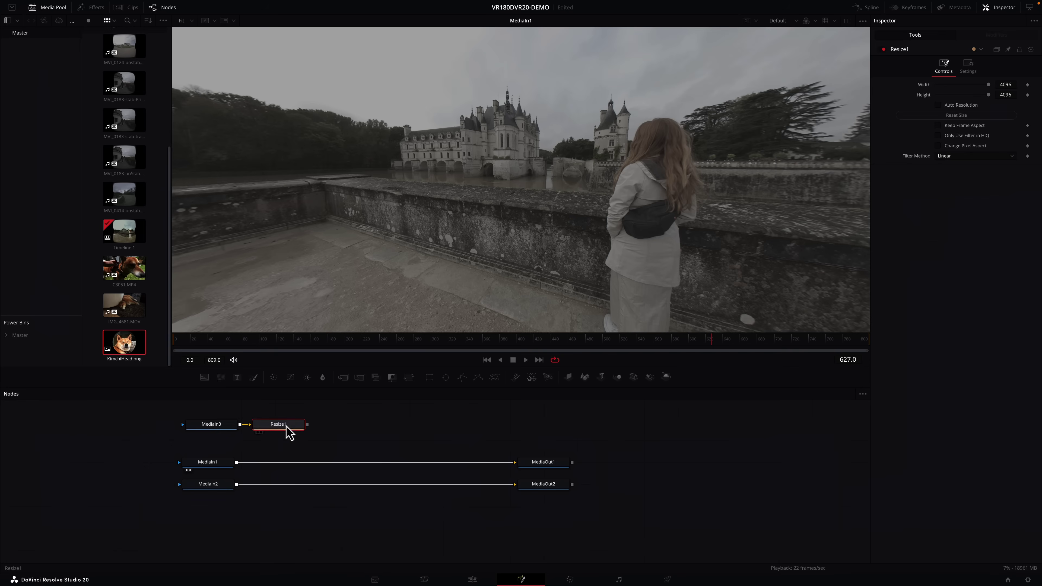
Add a Transform node after Resize1 and shrink the dog image to zoom 0.25, with width and height 0.5.
click(190, 431)
key(shift+space)
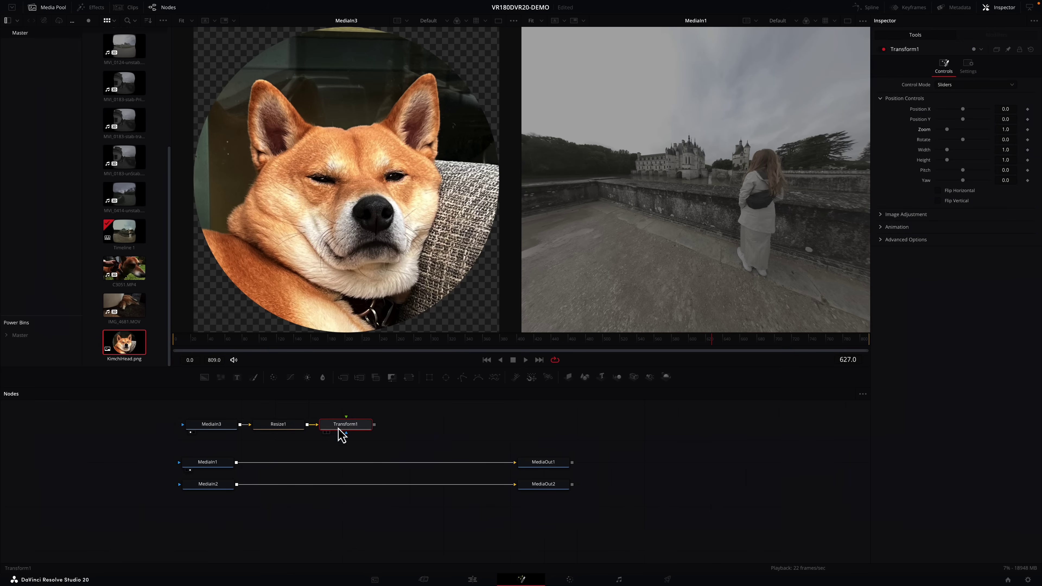
key(1)
drag(947, 129, 936, 129)
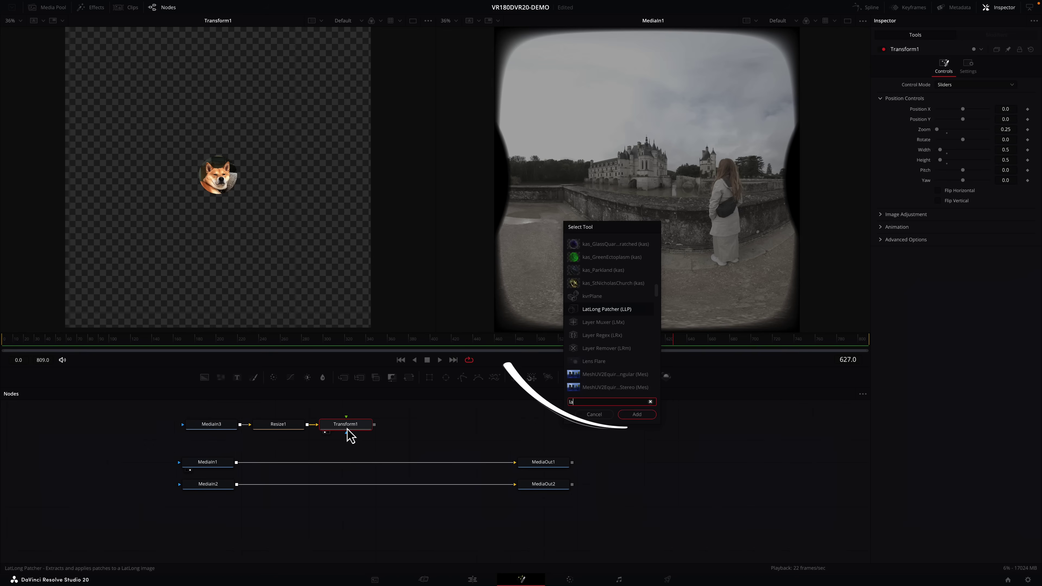
Add a LatLong Patcher after Transform1, display it in the second viewer, and set its mode to Apply 180.
text(latlong)
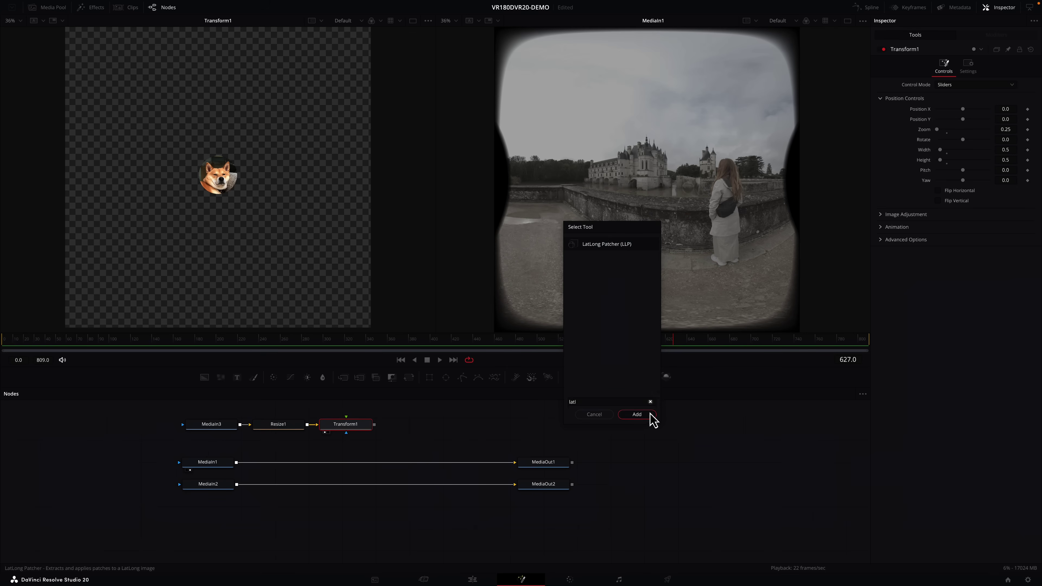
click(650, 415)
key(2)
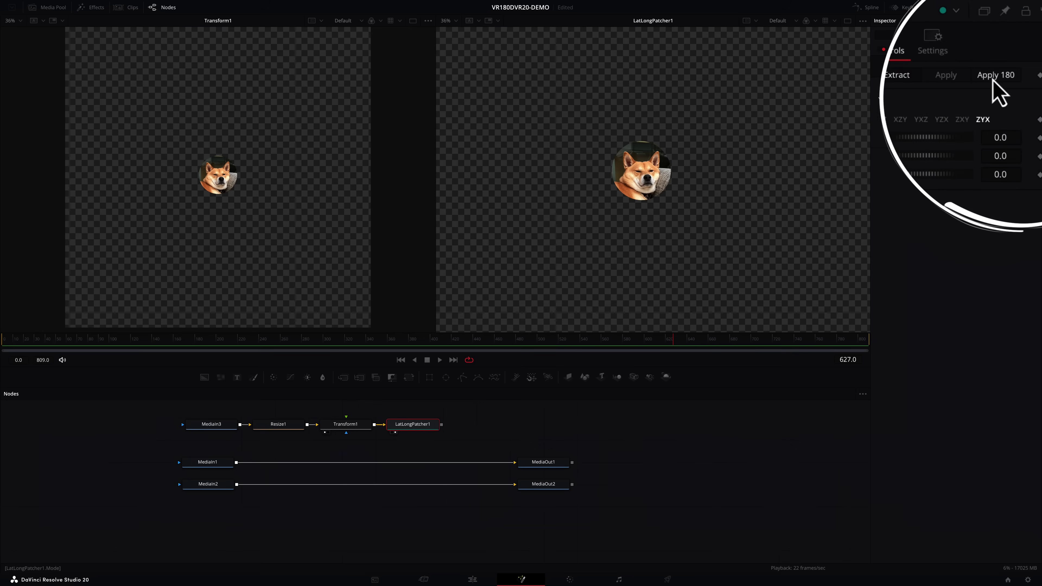
click(1005, 79)
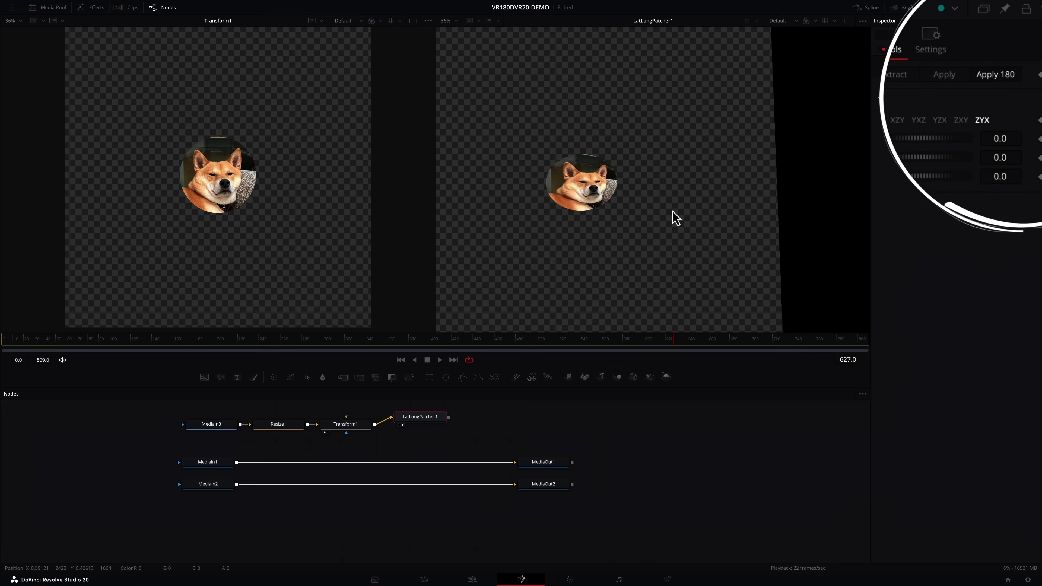
Merge LatLongPatcher1's output over MediaIn1 and display the Merge node in the second viewer.
drag(773, 219, 744, 258)
drag(444, 425, 237, 463)
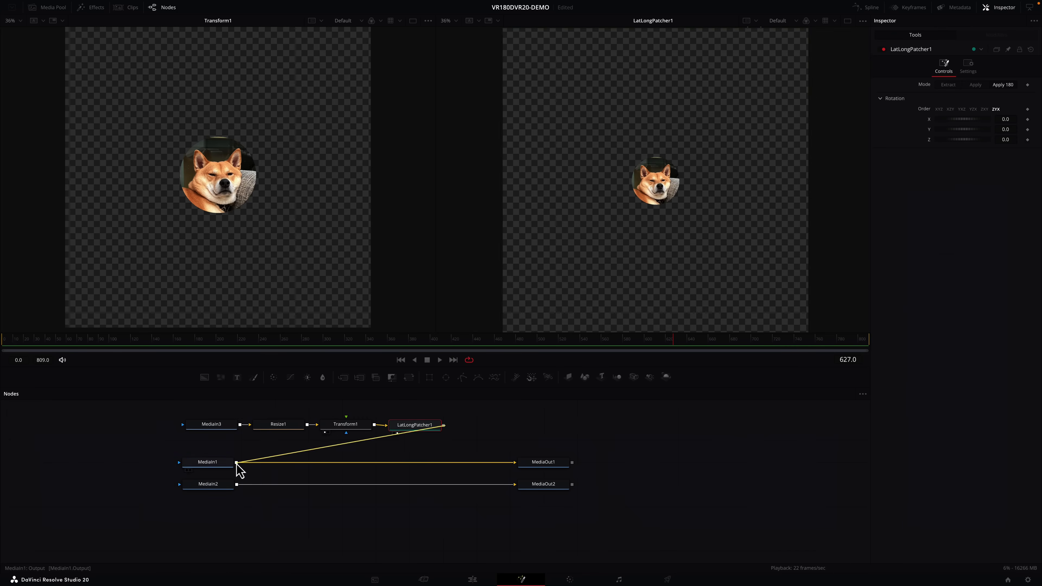
key(2)
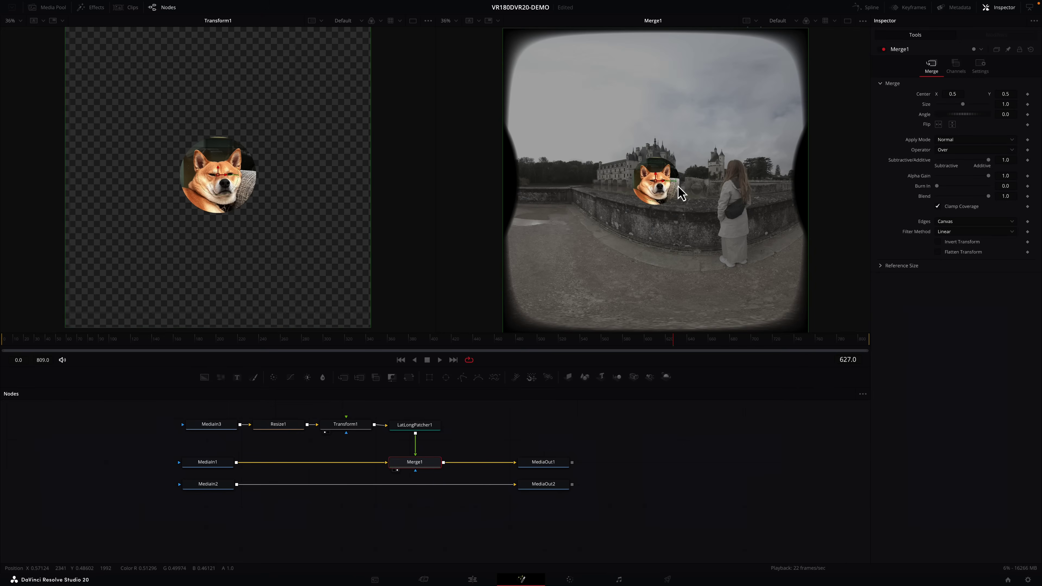
Set LatLongPatcher1's X rotation to -72 to move the dog image to the top of the sky.
click(343, 425)
click(418, 425)
drag(956, 122, 934, 131)
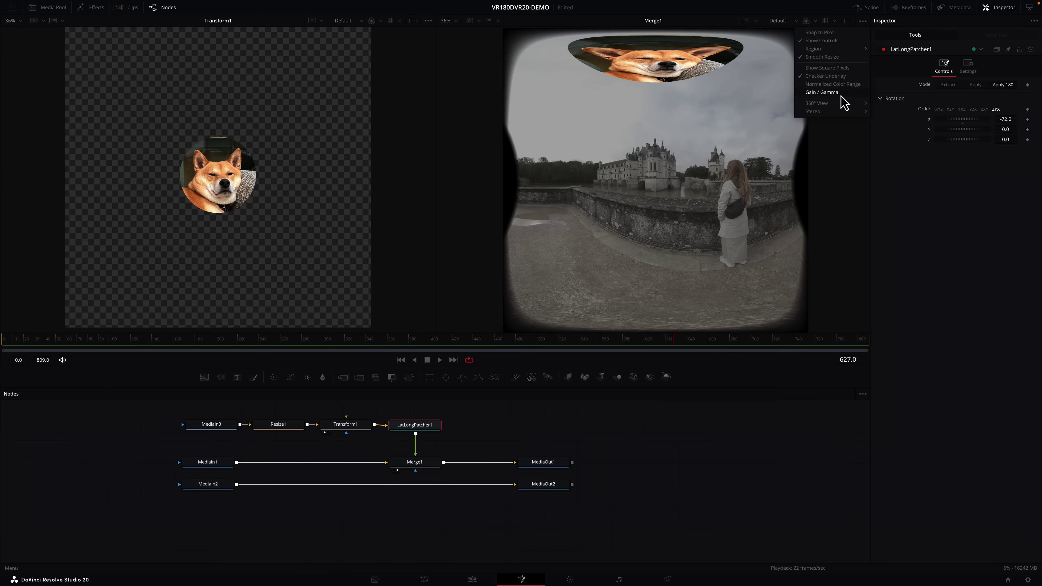
Examine the merged dog image overhead in the VR180 360° view, and readjust LatLongPatcher1's X rotation.
mouse_move(835, 103)
click(889, 130)
drag(689, 150, 685, 217)
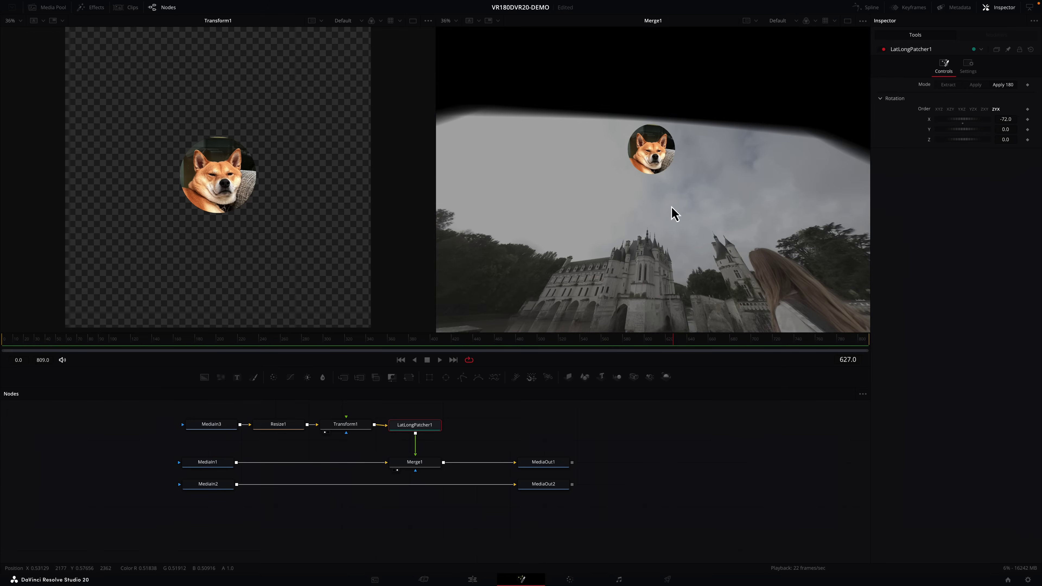
drag(671, 207, 664, 166)
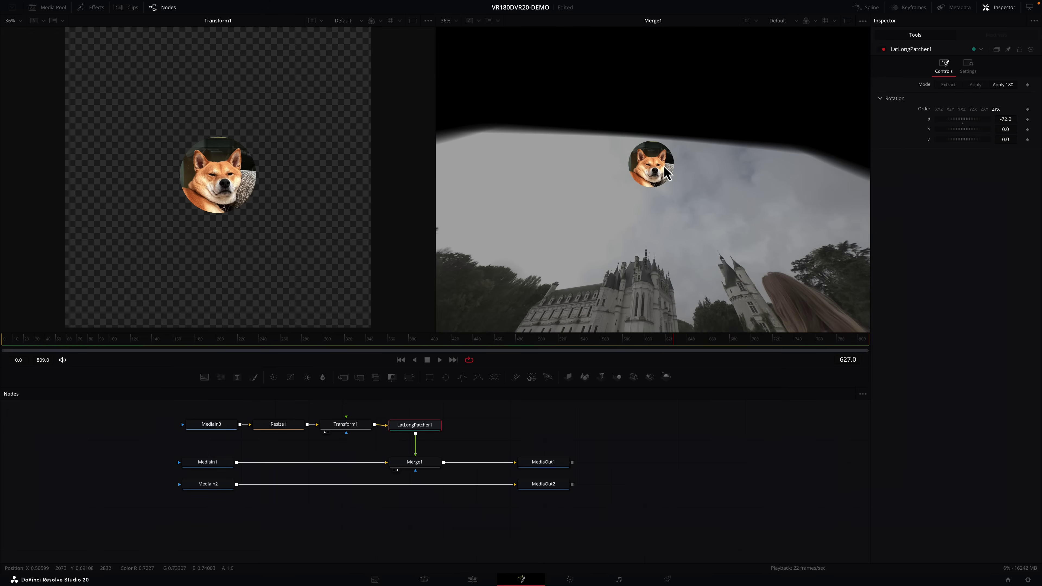
drag(675, 241, 684, 226)
mouse_move(965, 117)
mouse_down()
mouse_move(991, 123)
mouse_move(957, 123)
mouse_move(982, 125)
mouse_up()
drag(749, 225, 733, 201)
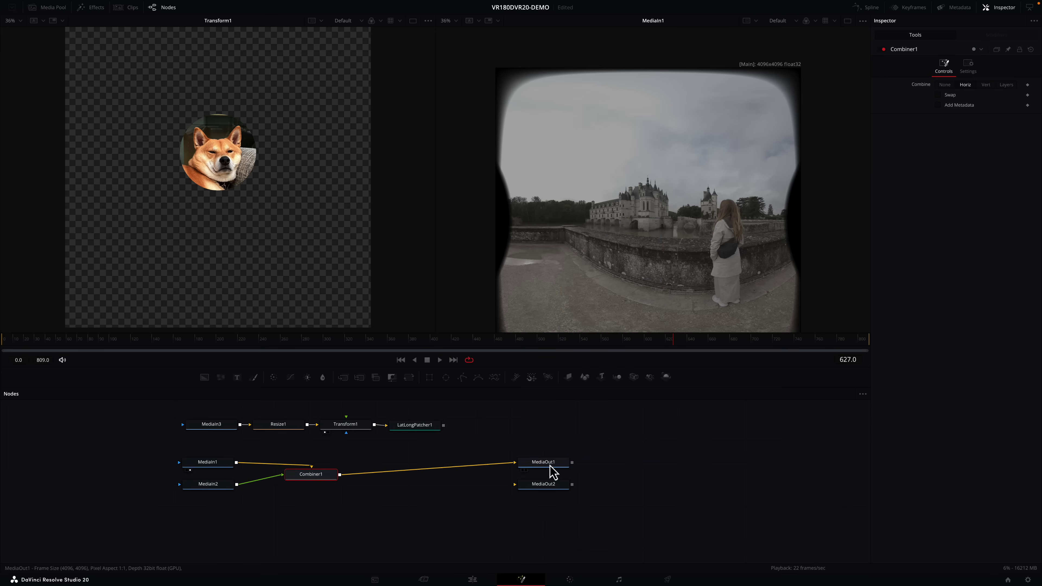
Route Combiner1 through a Splitter to both MediaOut nodes, and connect both to an Anaglyph node shown in the second viewer.
key(shift+space)
key(Up)
key(Return)
key(2)
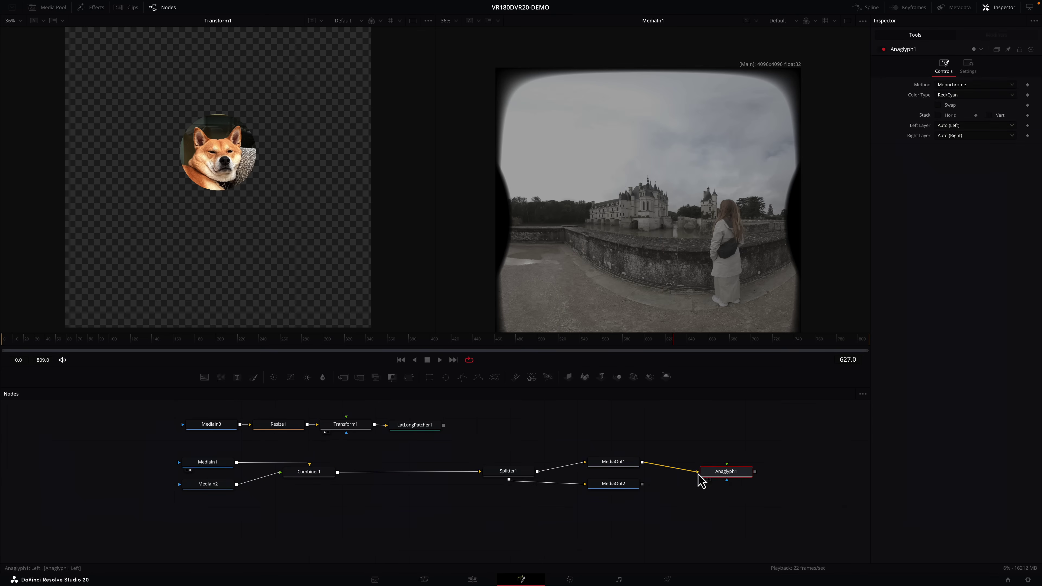
drag(642, 484, 722, 478)
Move the main node chain from MediaIn to Anaglyph1 down, clearing space beneath LatLongPatcher1.
click(413, 426)
drag(200, 444, 767, 533)
drag(508, 471, 505, 500)
Feed LatLongPatcher1 into both inputs of a second Combiner, add a Global Align after it, and merge the result over Combiner1.
click(414, 426)
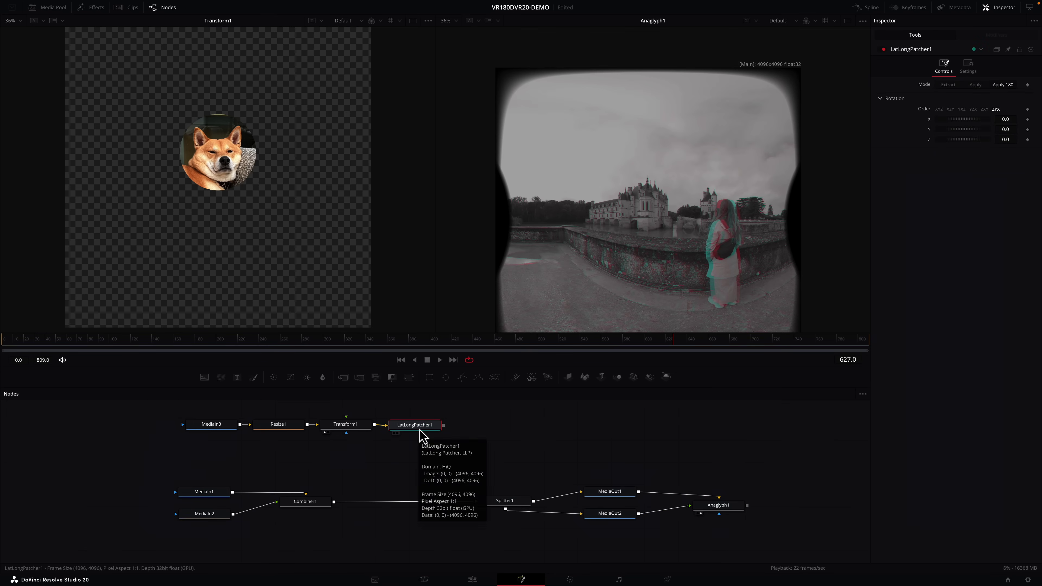
click(422, 460)
key(shift+space)
key(Return)
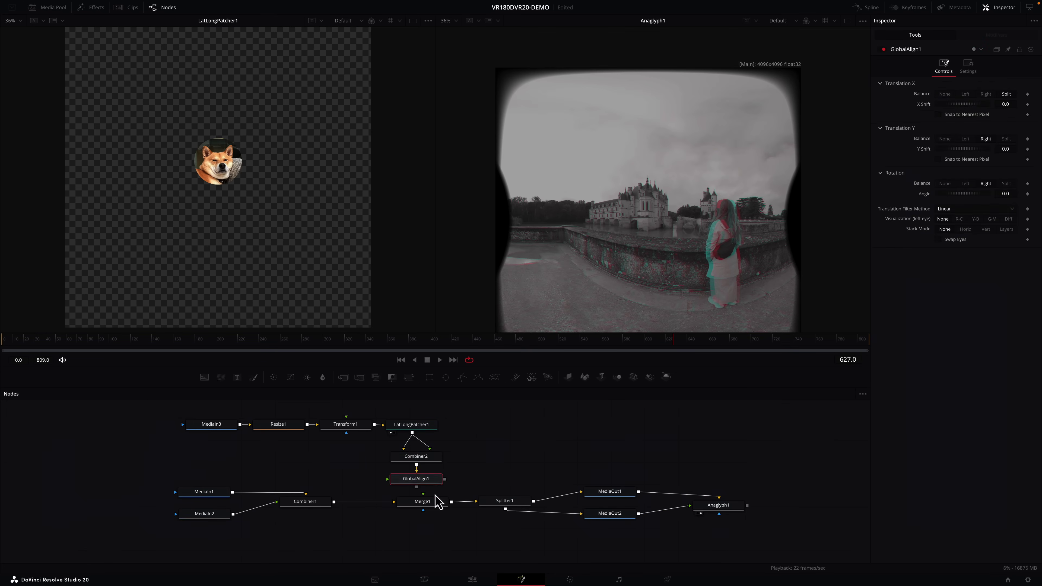
drag(441, 481, 334, 502)
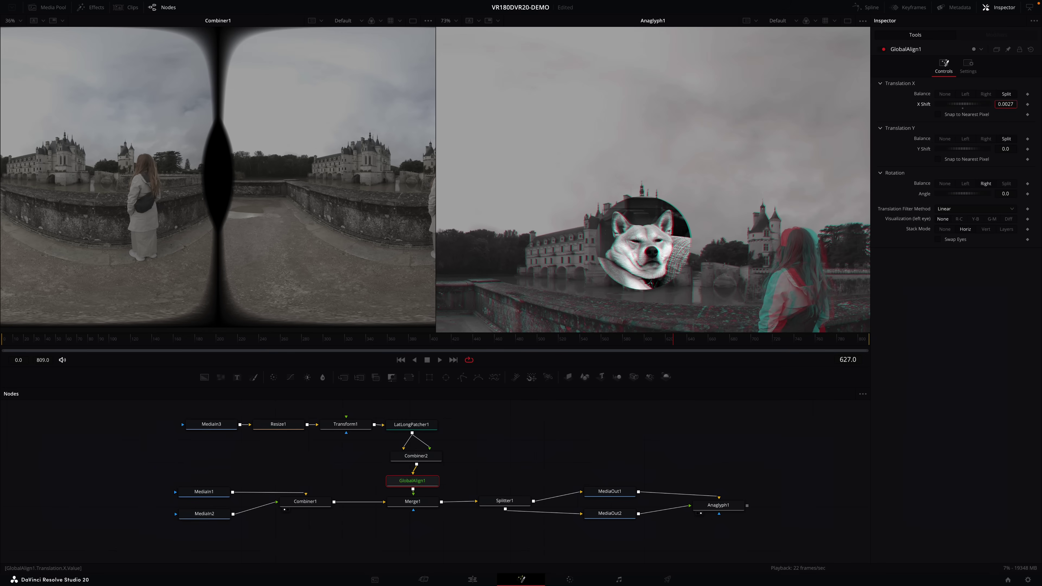
In GlobalAlign1, use horizontal stacking and set the X Shift to 0.0062, split between both eyes.
drag(1005, 104, 1009, 104)
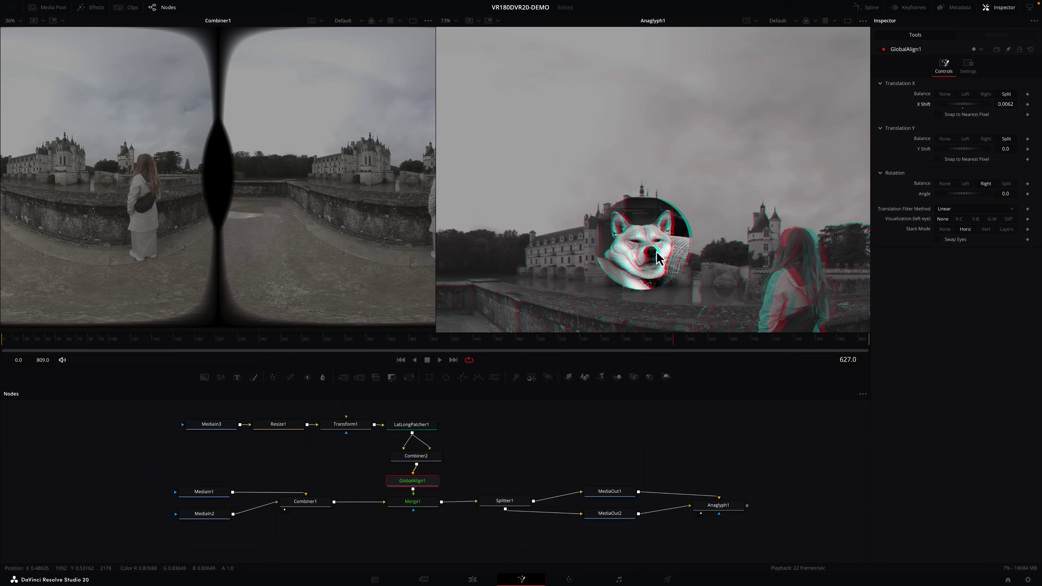
scroll(714, 248, down, 3)
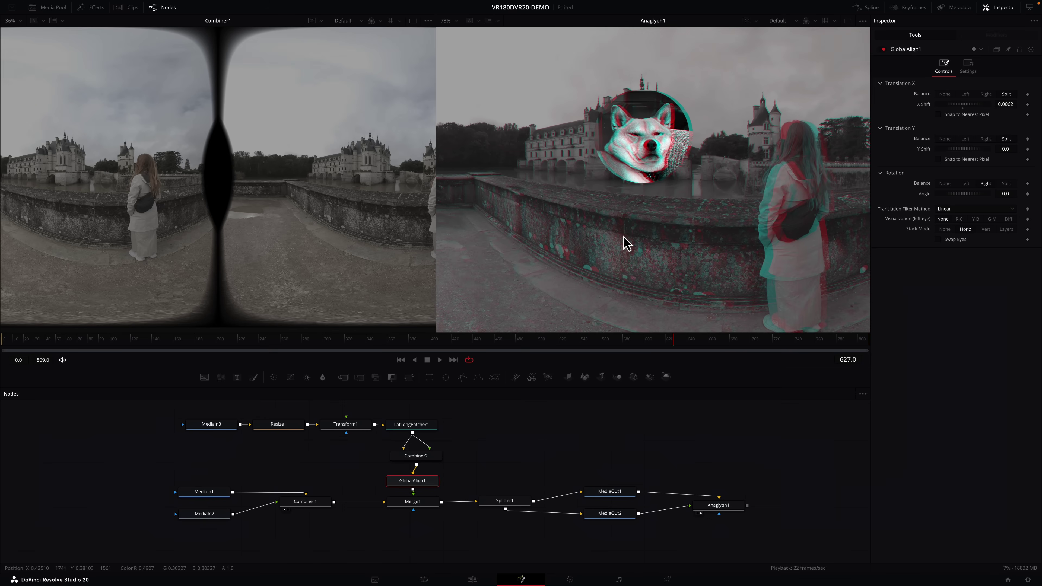
Set the anaglyph viewer to the VR180 360° view, look around the scene, and play back the composite to check its depth.
scroll(648, 238, up, 1)
click(455, 21)
click(451, 33)
click(863, 22)
mouse_move(836, 106)
click(882, 135)
drag(692, 196, 606, 331)
key(space)
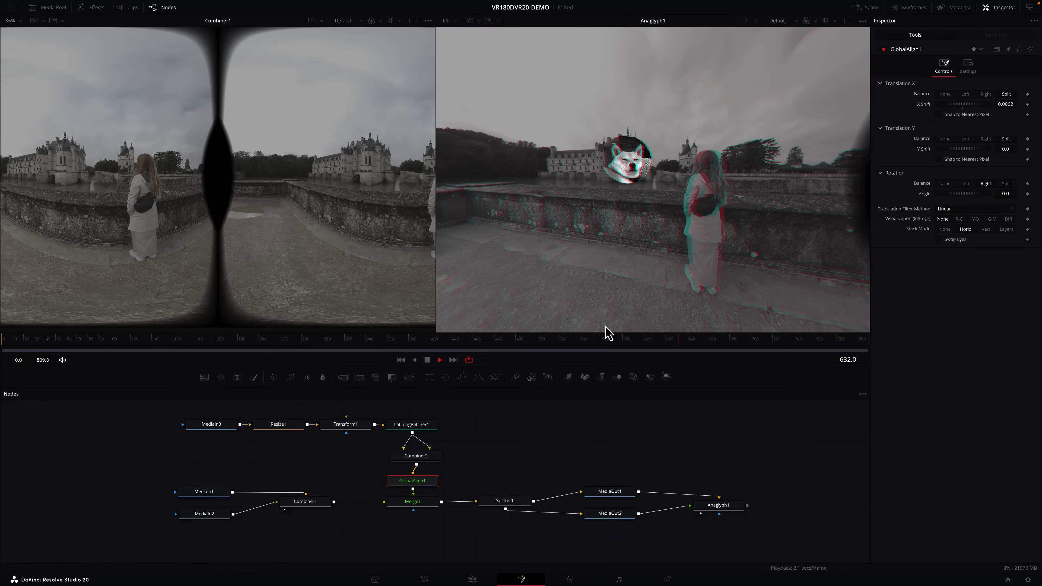
click(720, 509)
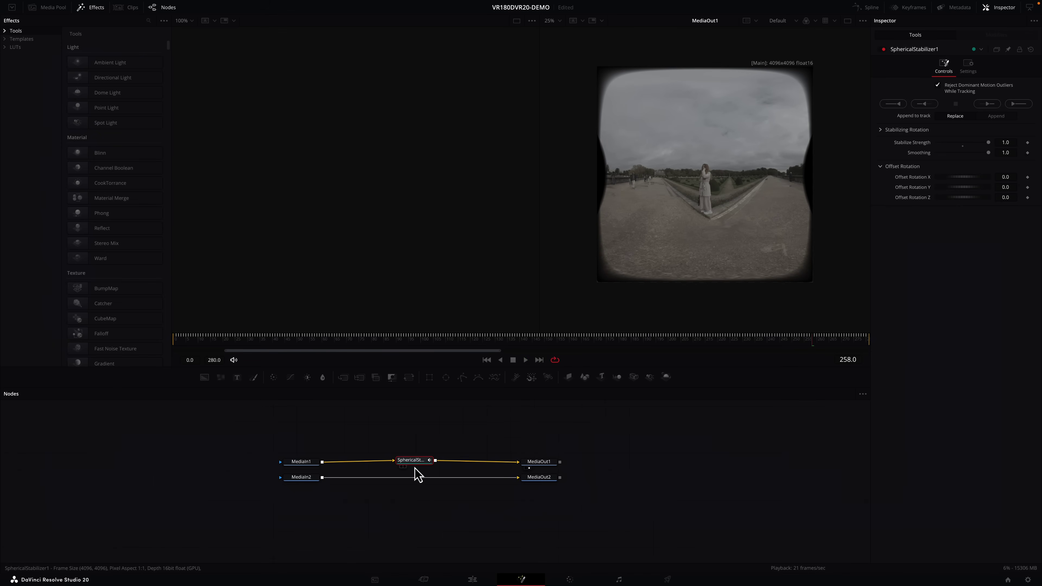
Paste an instance of SphericalStabilizer1 between MediaIn2 and MediaOut2 in the stabilization composition.
right_click(421, 477)
click(443, 411)
Add an Anaglyph node after MediaOut1 and connect both MediaOut1 and MediaOut2 to it.
click(548, 463)
key(shift+space)
text(a)
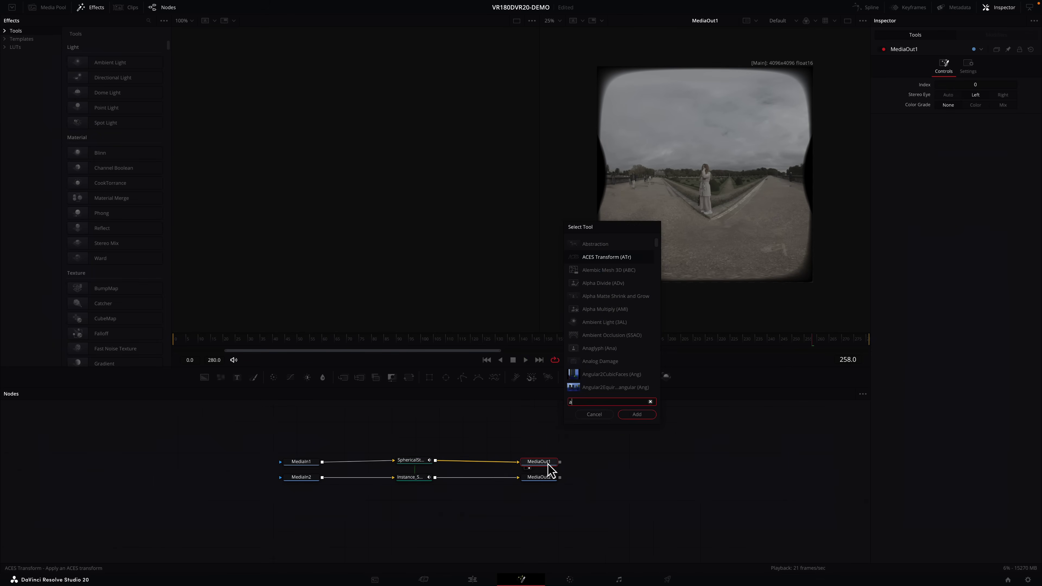
text(na)
key(Return)
drag(593, 463, 623, 471)
drag(560, 477, 618, 471)
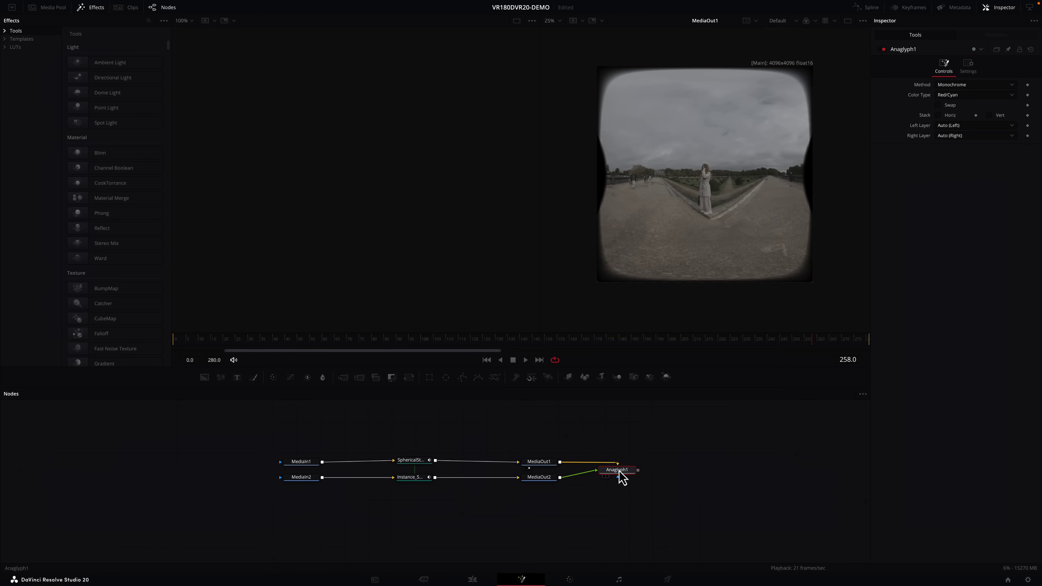
Display the Anaglyph1 node's output in the first viewer to check the stabilized stereo footage.
key(1)
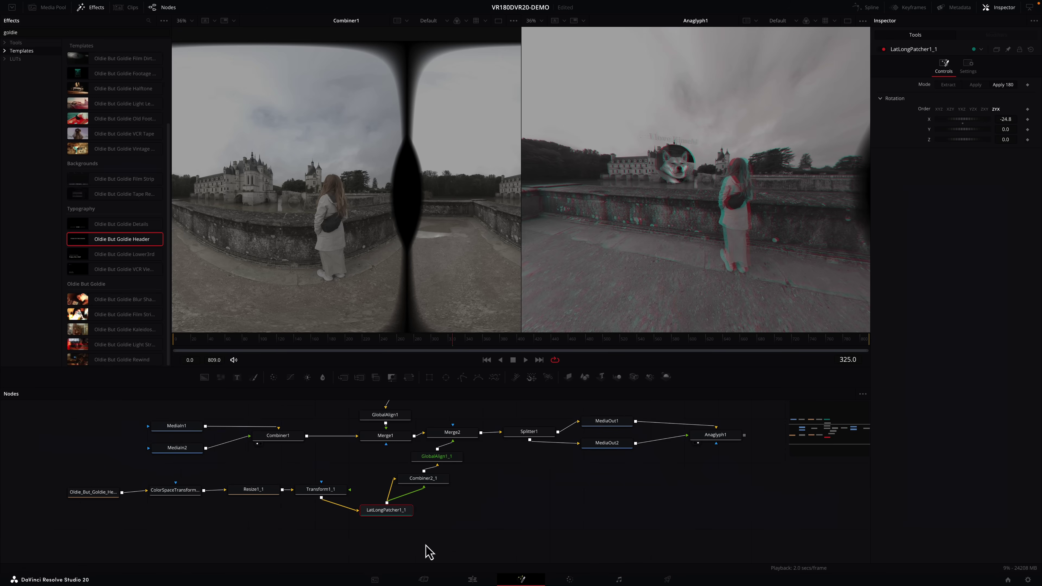
Set the Oldie_But_Goldie_Header title colour to blue for the "I love Kimchi" text.
click(95, 493)
click(949, 229)
click(692, 344)
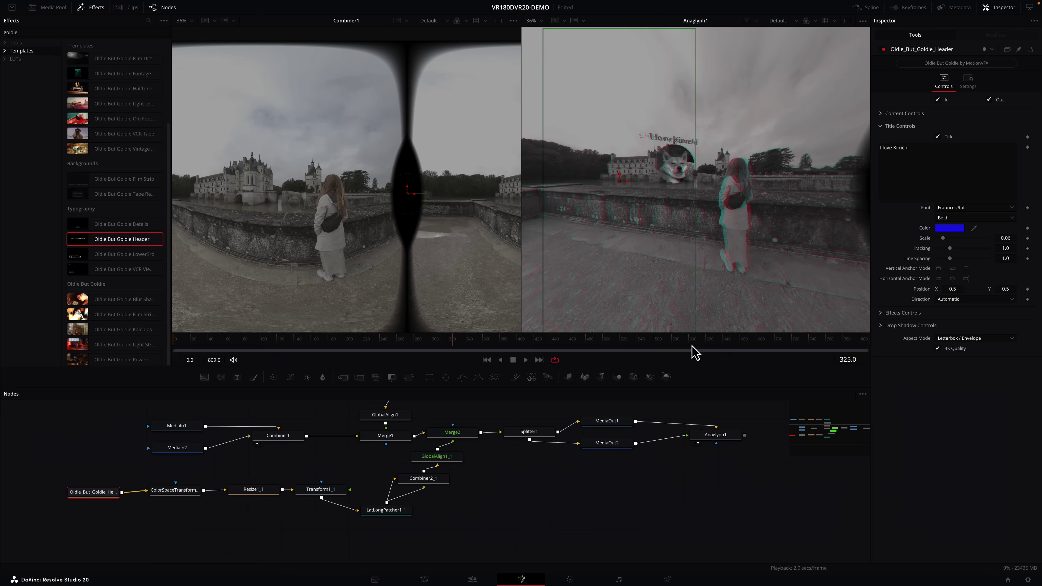
Turn off the 360° view for the Anaglyph1 output and examine the title's depth over the full flat frame.
click(862, 21)
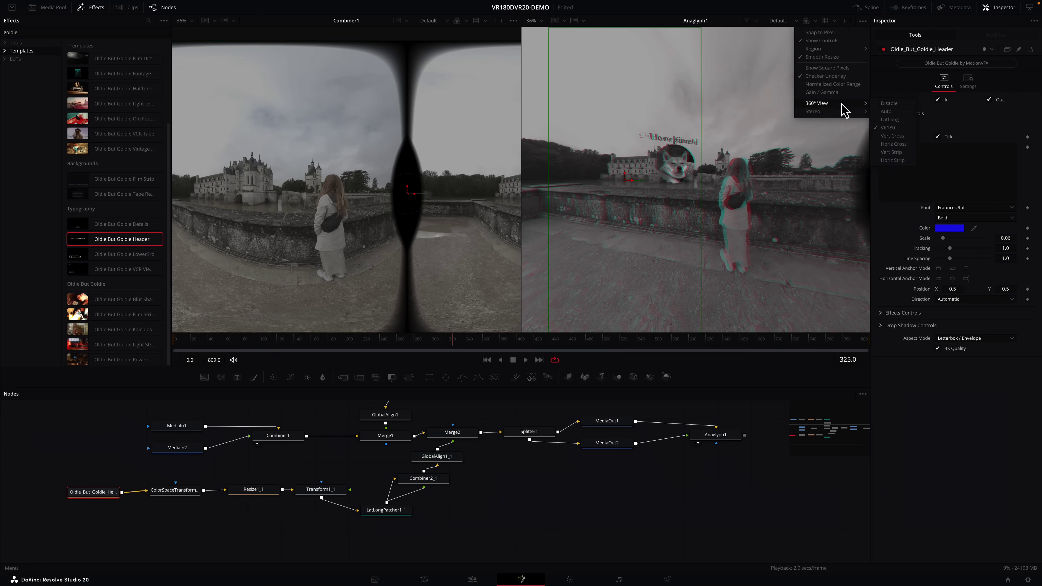
click(844, 106)
click(712, 437)
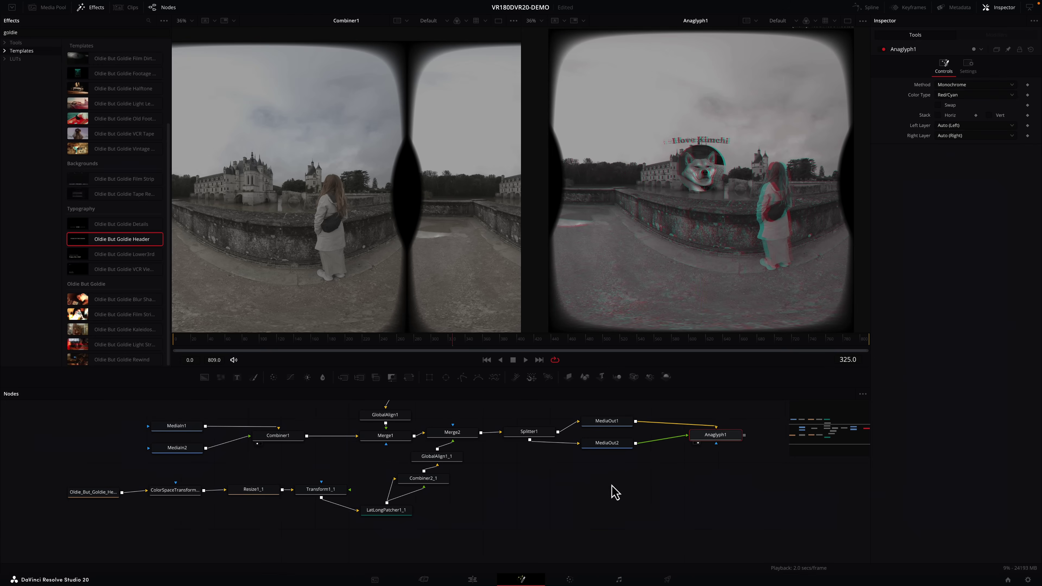
scroll(486, 516, up, 3)
scroll(509, 545, down, 2)
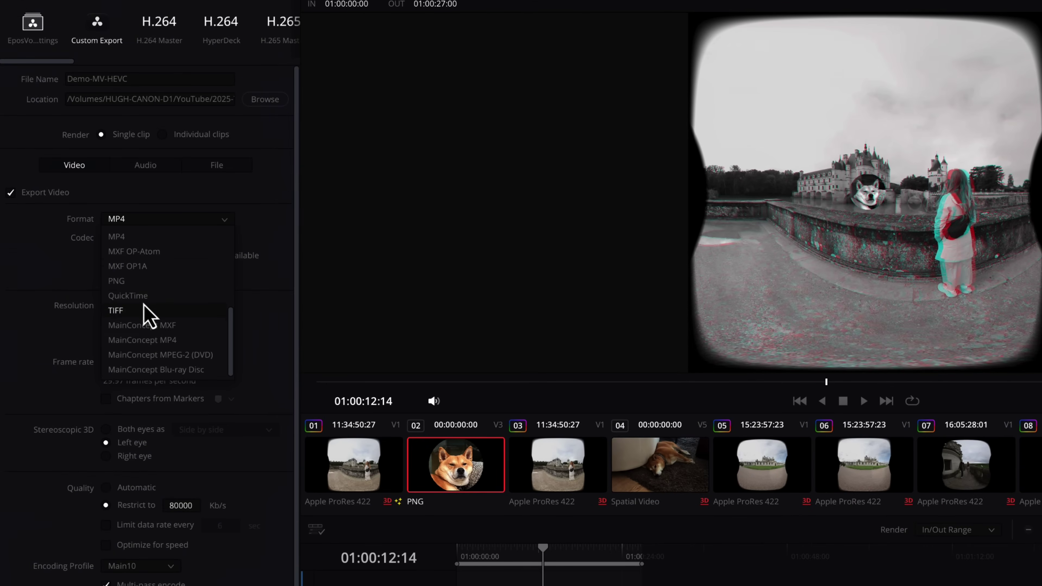
Set the export format to QuickTime and the codec to H.265 for the Demo-MV-HEVC render.
click(139, 295)
click(166, 240)
click(119, 358)
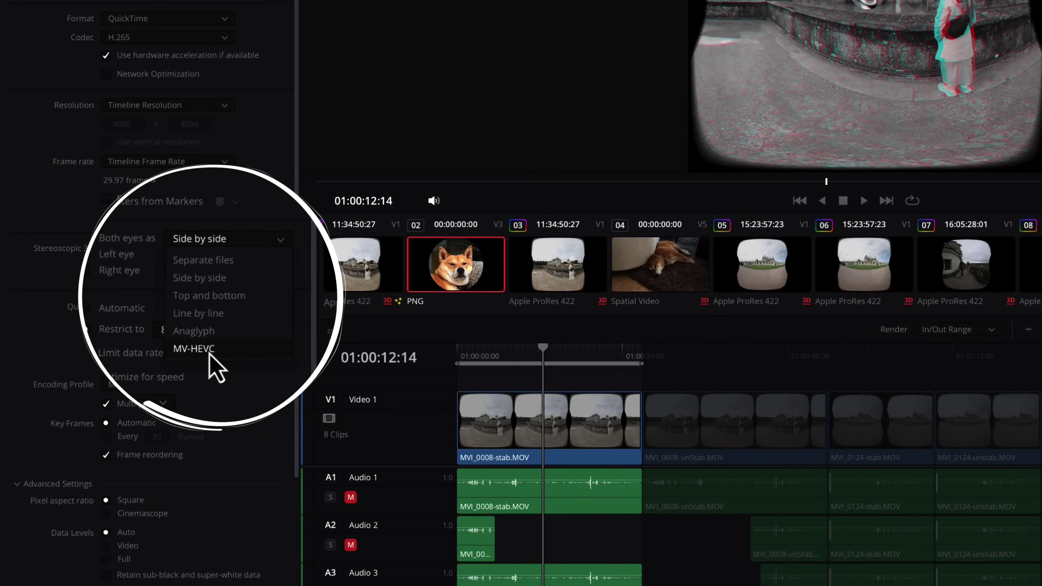
Export both eyes as MV-HEVC and include spatial metadata with 60 mm baseline, 90° horizontal FOV and 2% disparity adjustment.
click(197, 334)
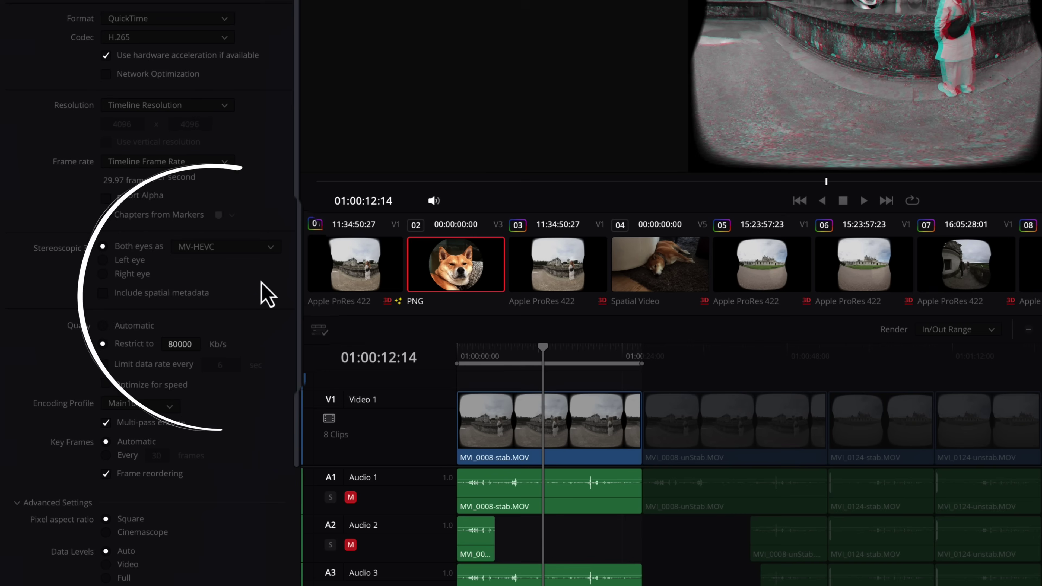
click(106, 292)
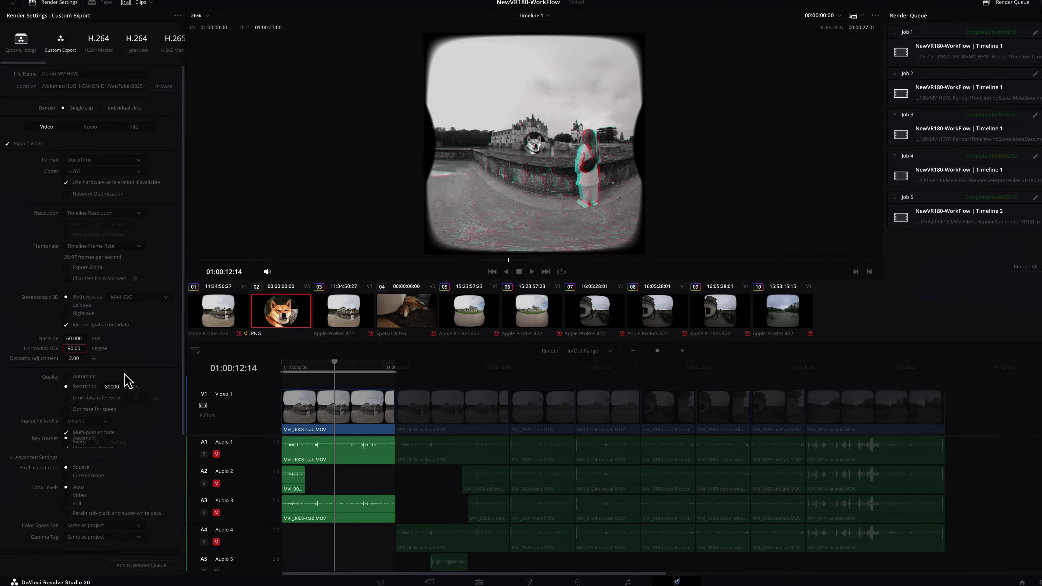
scroll(219, 402, down, 8)
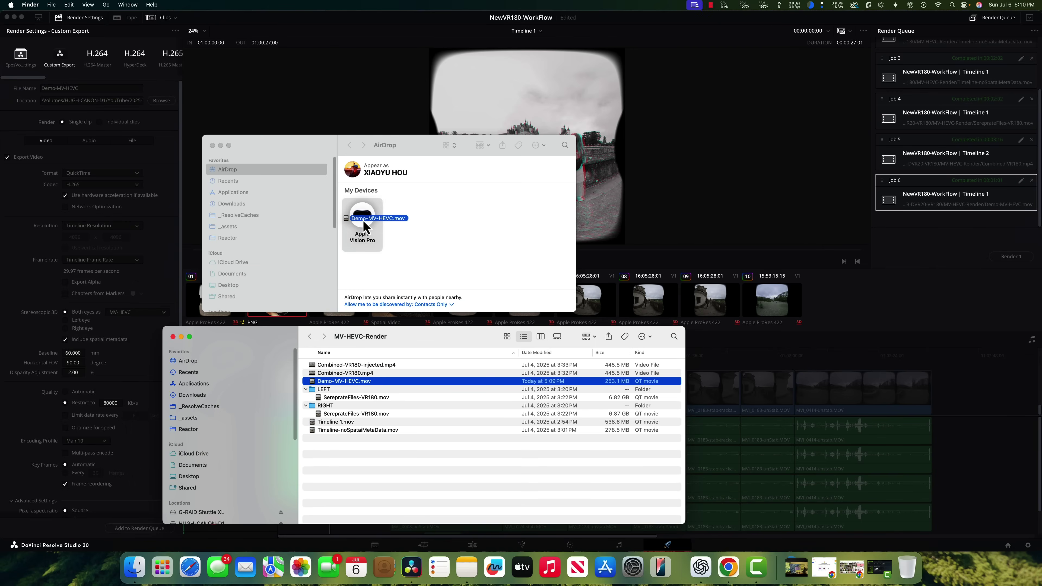
Send Demo-MV-HEVC.mov to the Apple Vision Pro over AirDrop and play it there as a 180° video in Spatial Film.
drag(363, 220, 363, 221)
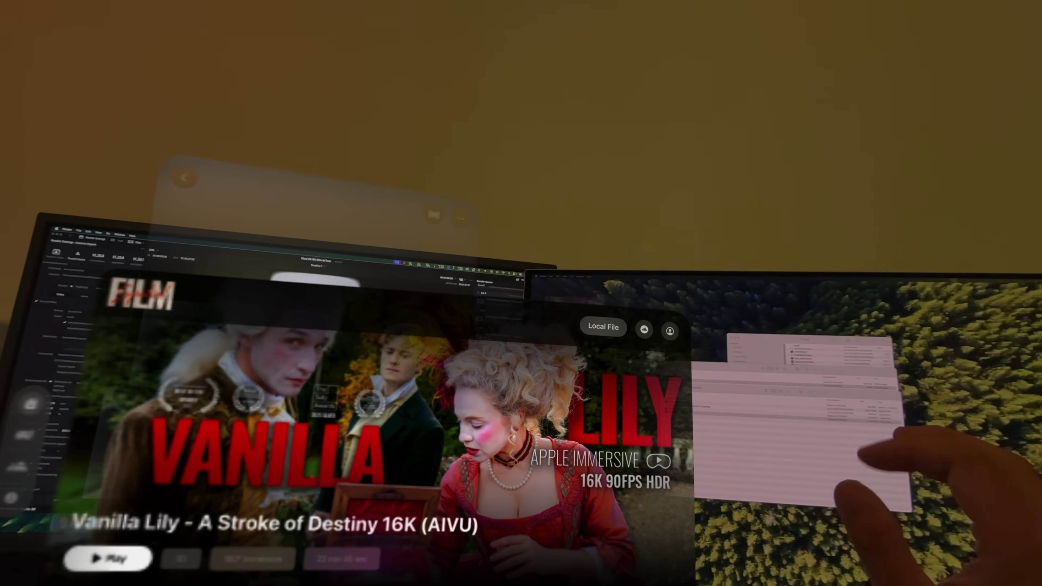
click(760, 226)
click(563, 382)
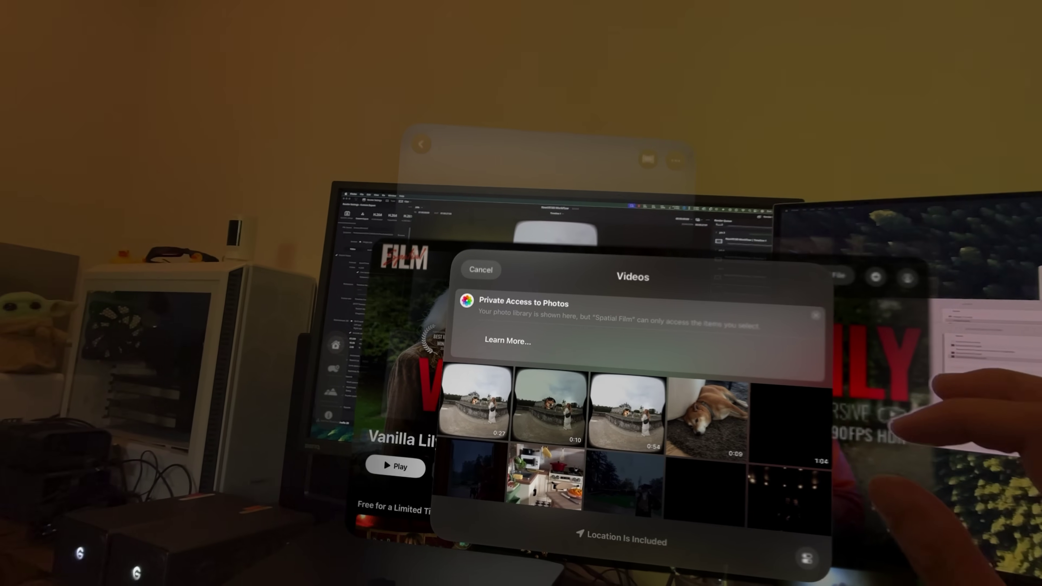
click(412, 426)
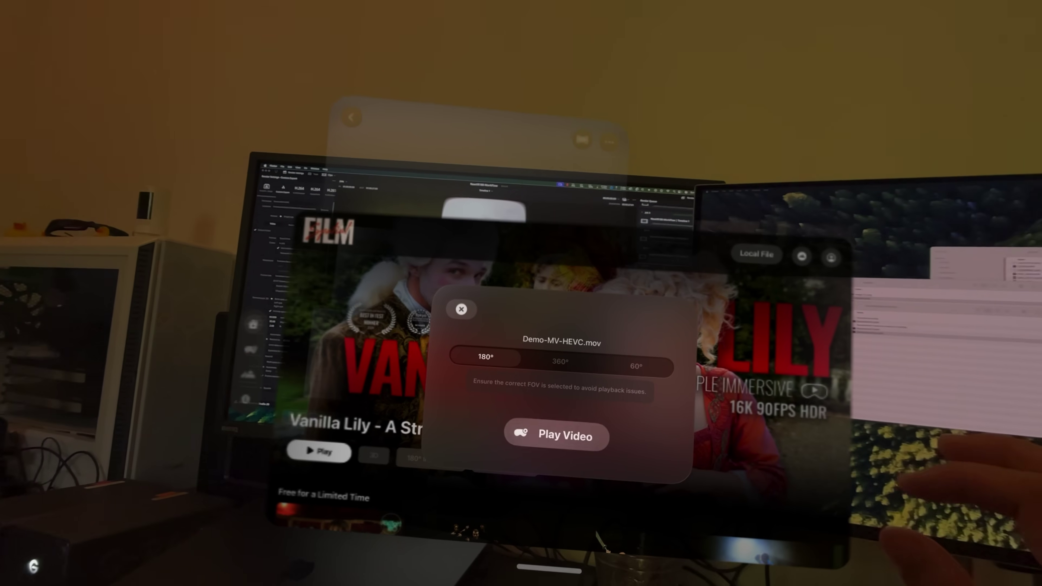
click(625, 469)
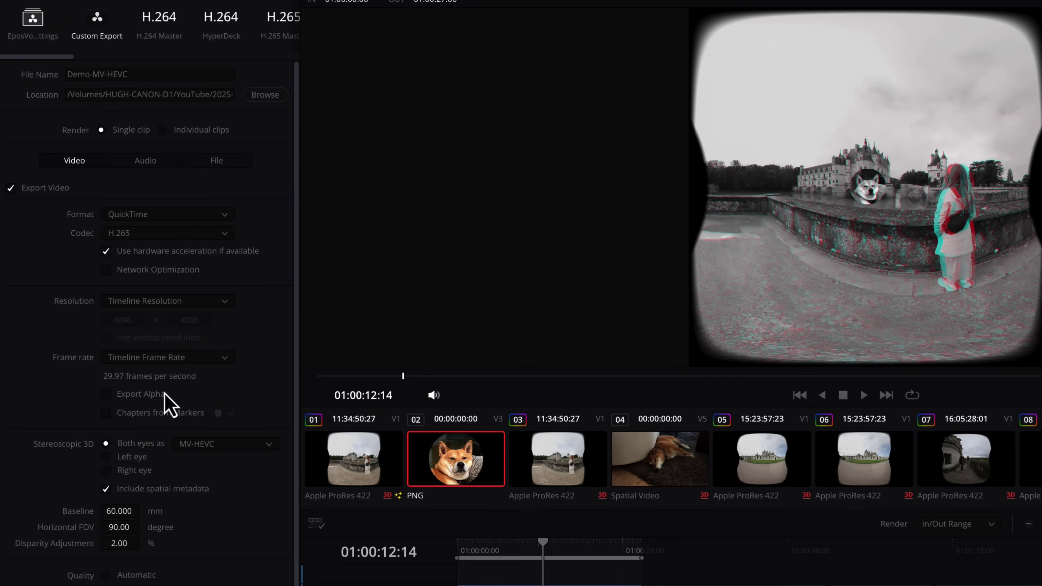
Export both eyes as separate files, using the Apple ProRes codec with the Apple ProRes 422 type.
click(221, 462)
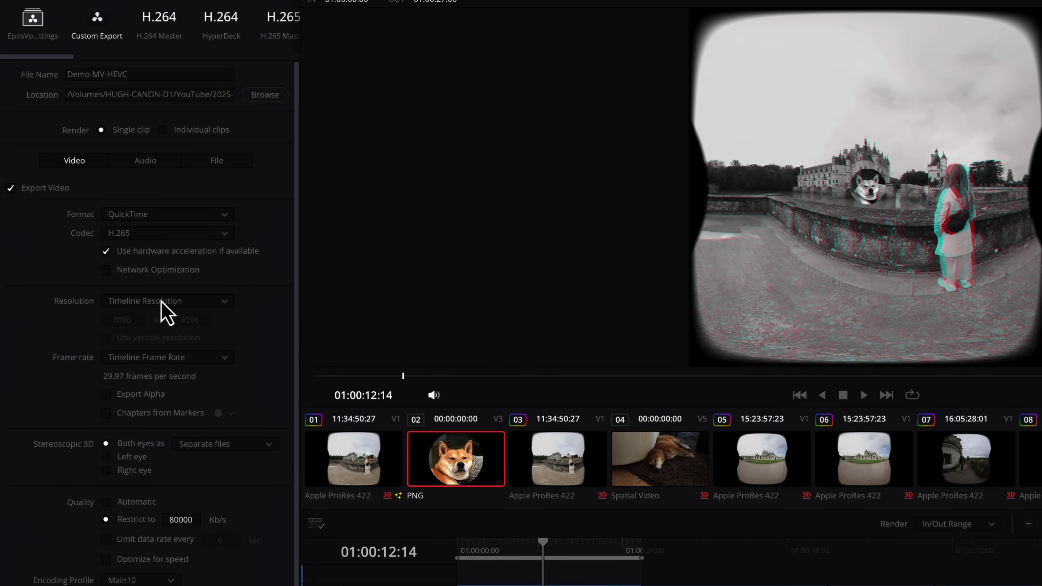
click(156, 233)
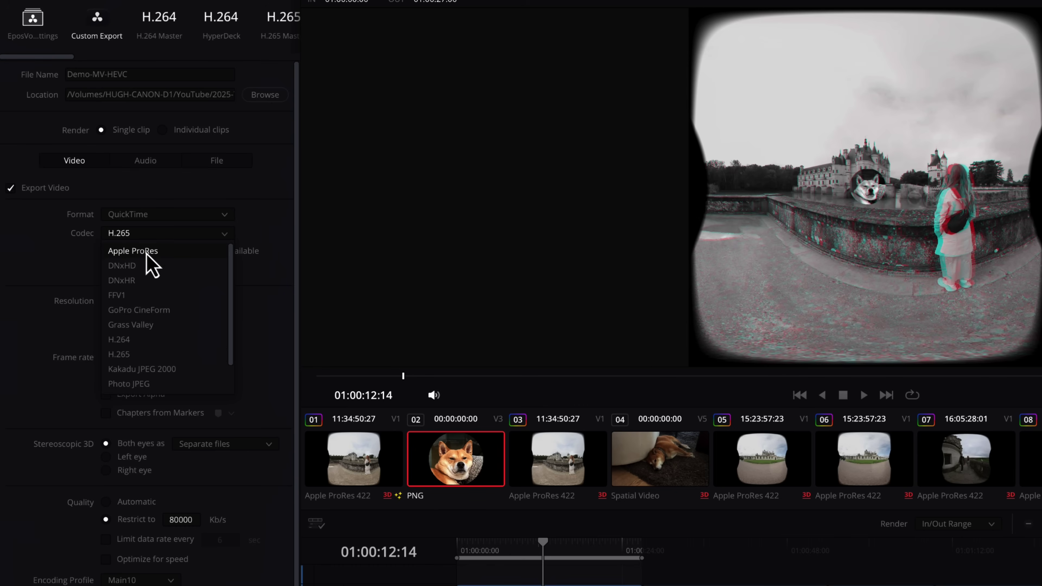
click(147, 251)
click(163, 253)
click(159, 275)
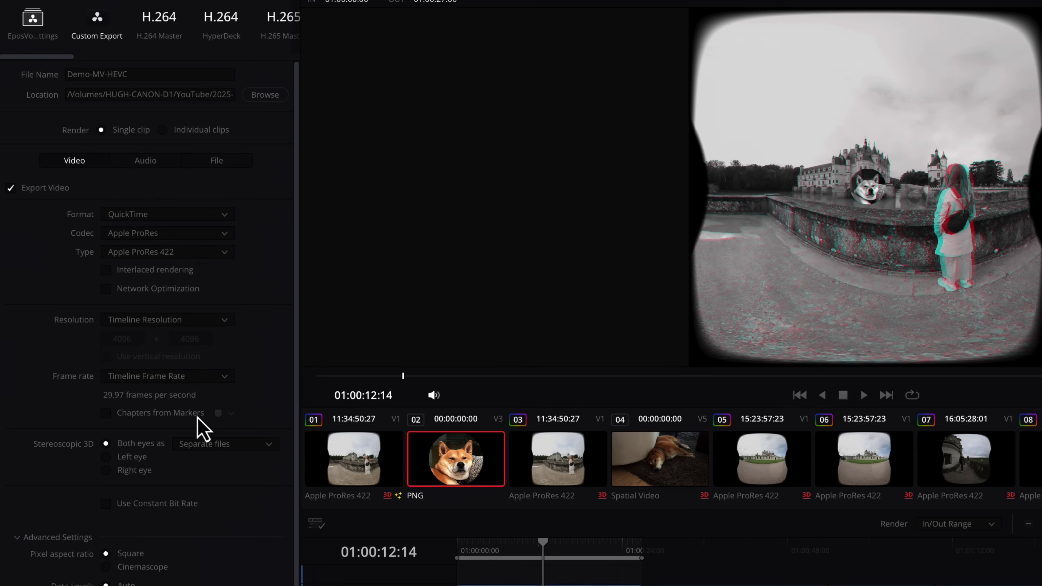
Name the export Demo-Master, add it to the render queue and render it.
click(99, 74)
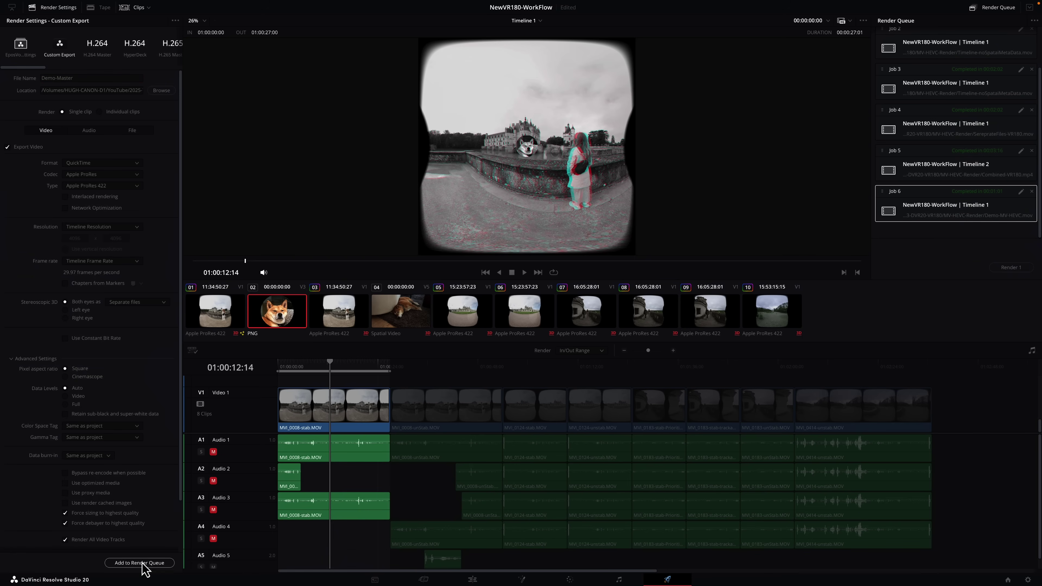
click(155, 563)
click(1001, 267)
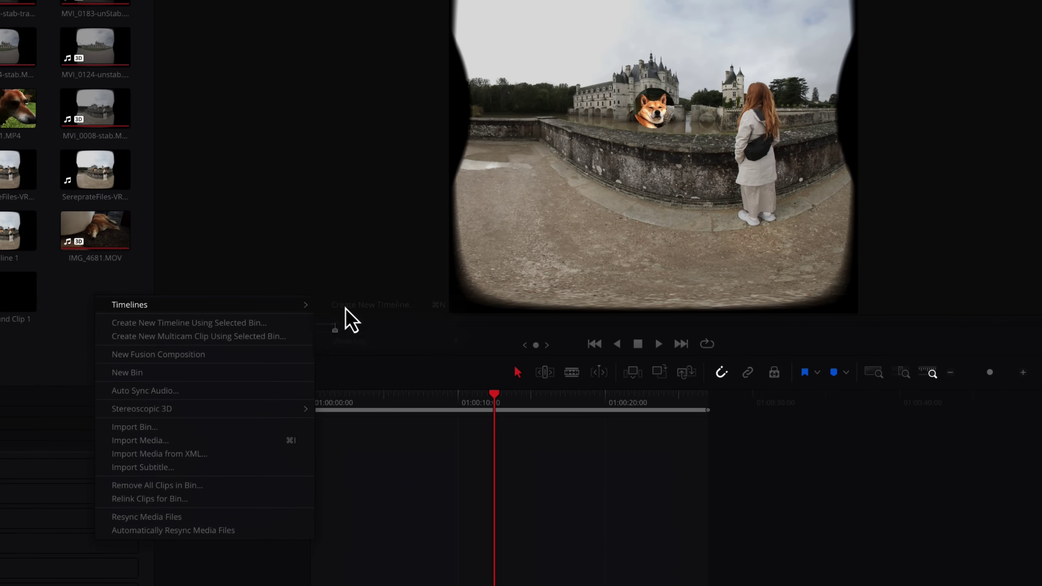
Create Timeline 3 without project settings, using a custom 8192 x 4096 resolution and center crop with no resizing for mismatched clips.
click(361, 303)
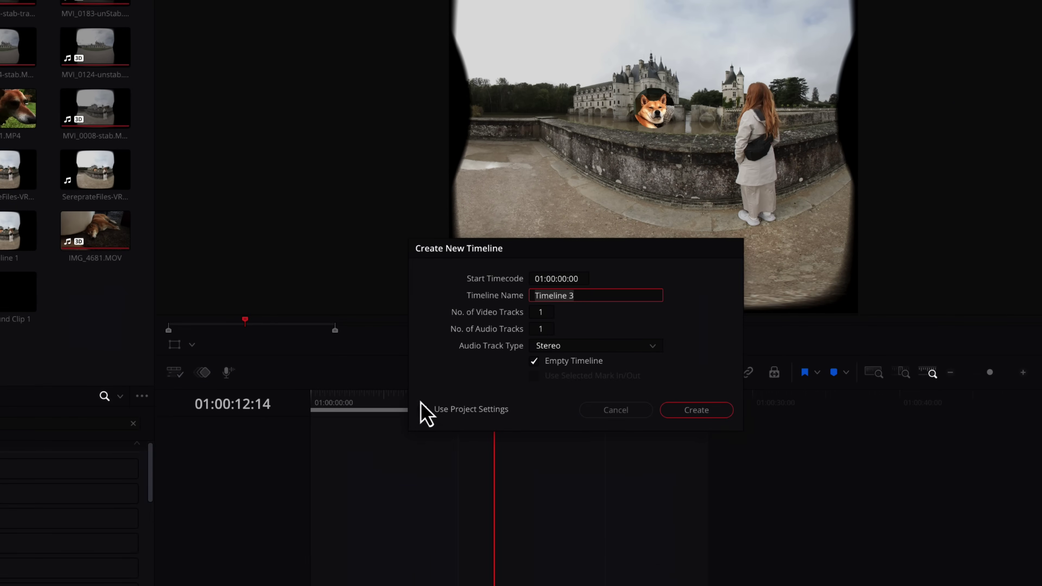
click(423, 409)
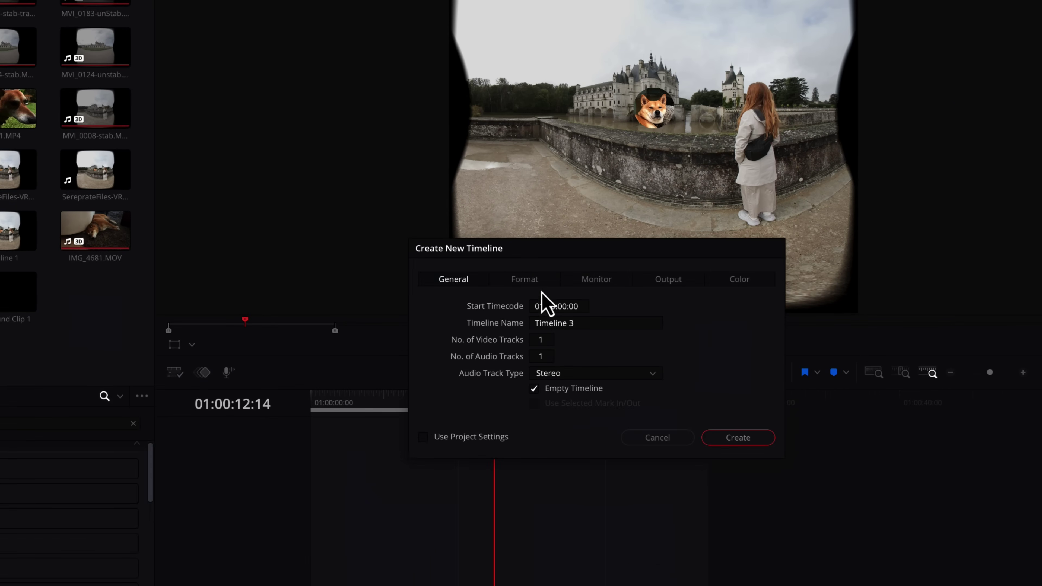
click(537, 282)
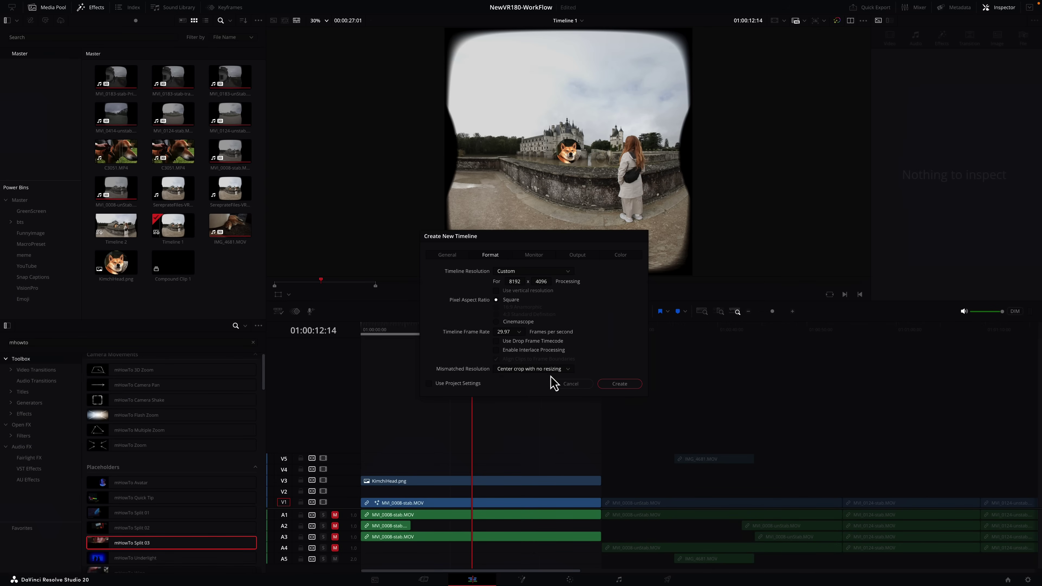
click(620, 384)
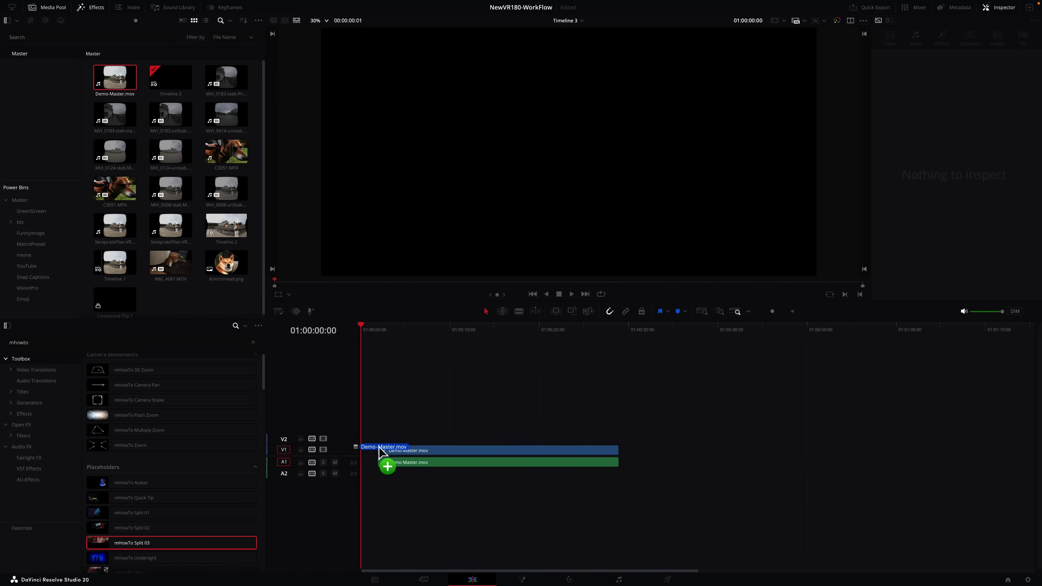
Place LeftDemo-Master.mov on V1 and RightDemo-Master.mov on V2, both at the start of Timeline 3.
drag(384, 465, 386, 451)
drag(742, 419, 375, 451)
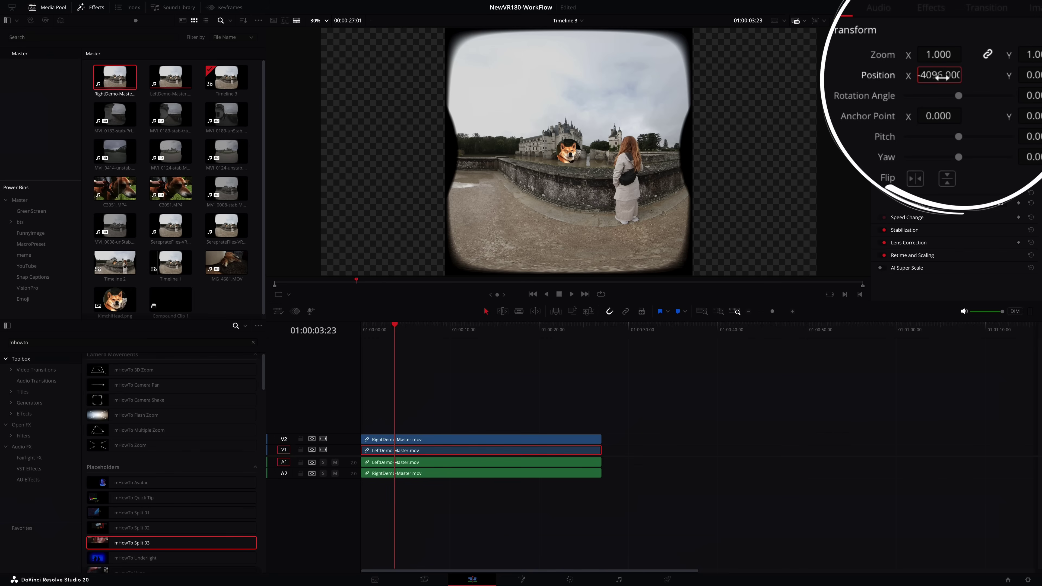
Arrange the eyes side by side by setting X position to -4096 for LeftDemo-Master.mov and 4096 for RightDemo-Master.mov.
click(563, 438)
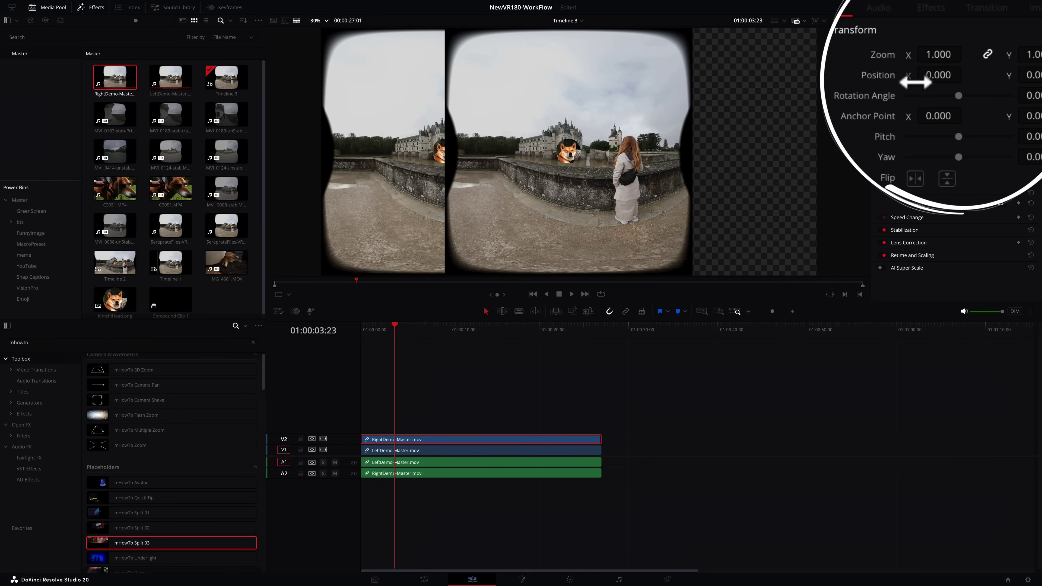
click(942, 73)
text(4096)
key(Return)
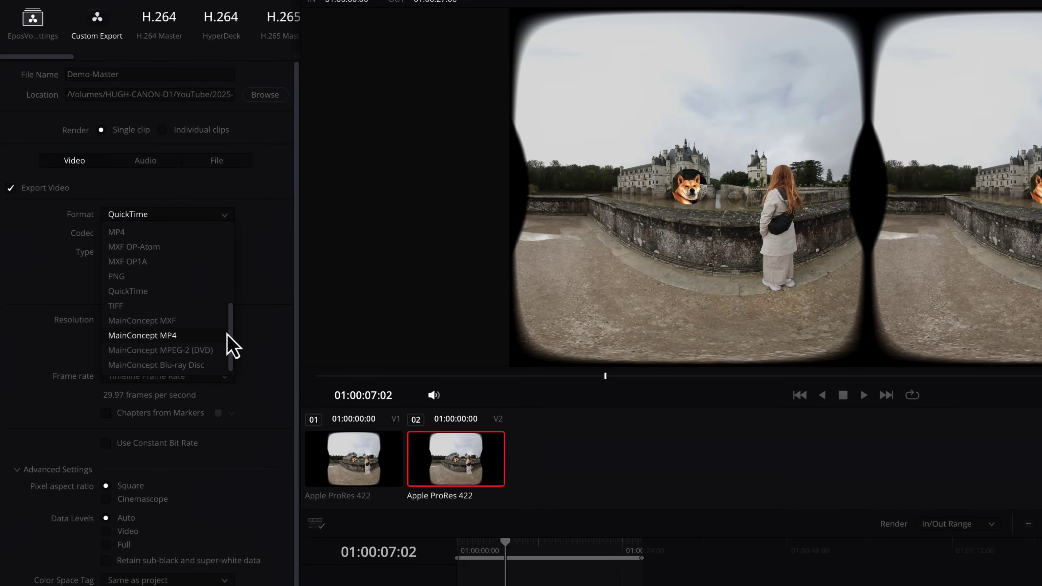
Set the side-by-side export's format to MP4 and its codec to H.265.
drag(227, 333, 232, 289)
click(117, 320)
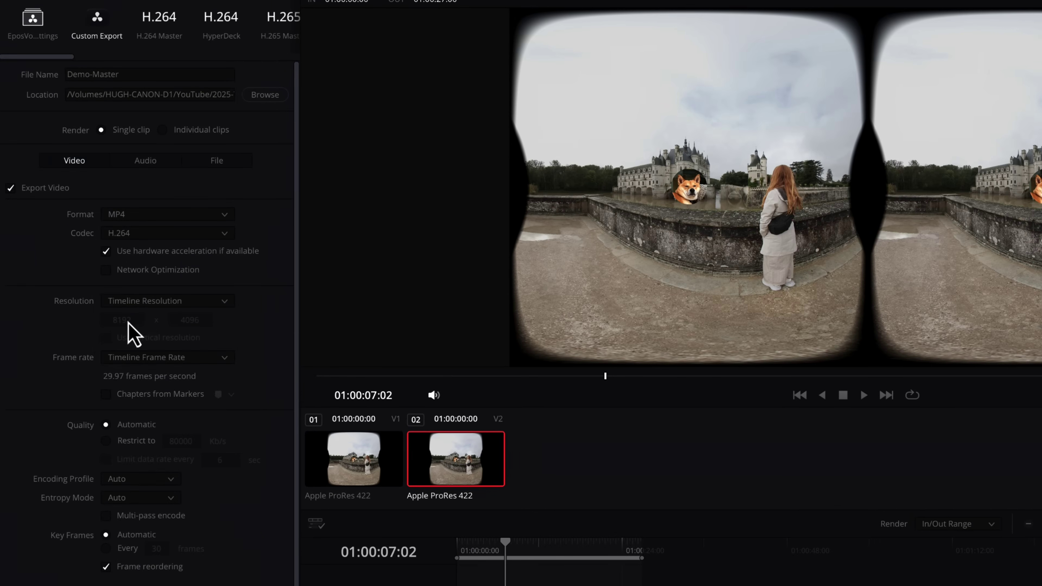
click(126, 235)
click(131, 268)
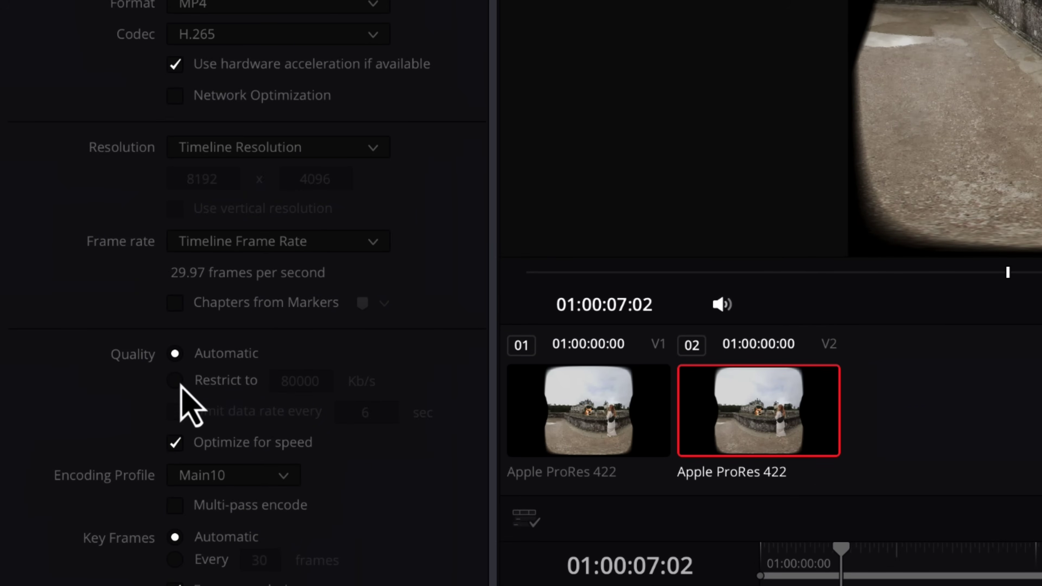
Restrict the export quality to 80000 Kb/s, disable Optimize for speed and enable Multi-pass encode.
click(176, 381)
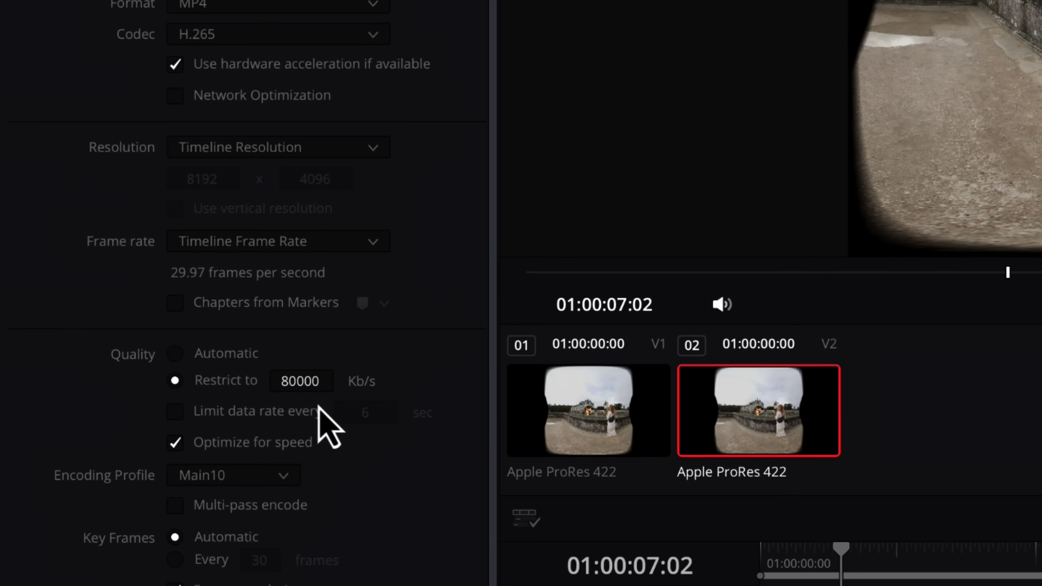
scroll(492, 410, down, 3)
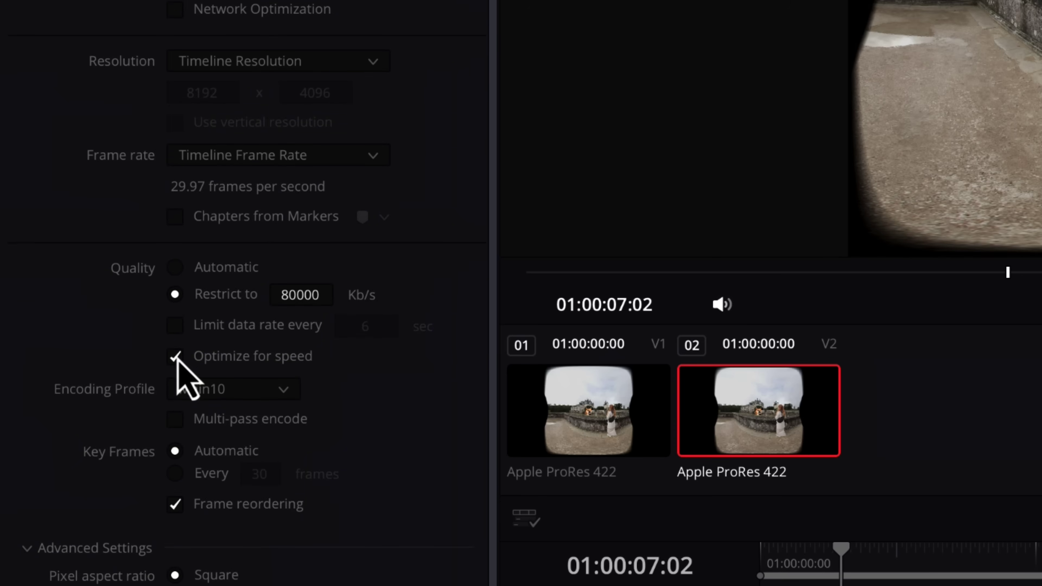
click(176, 418)
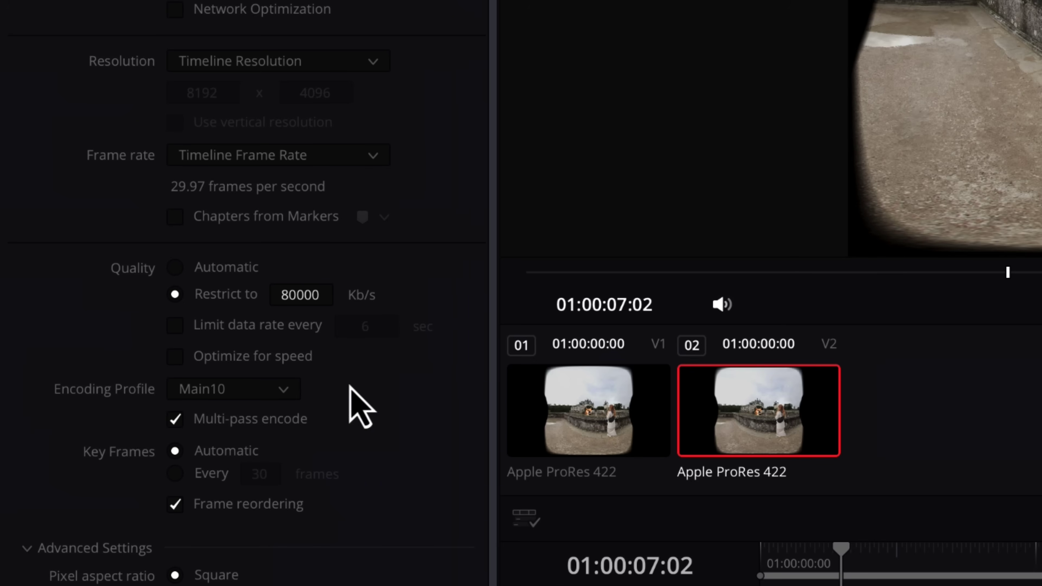
scroll(495, 370, down, 3)
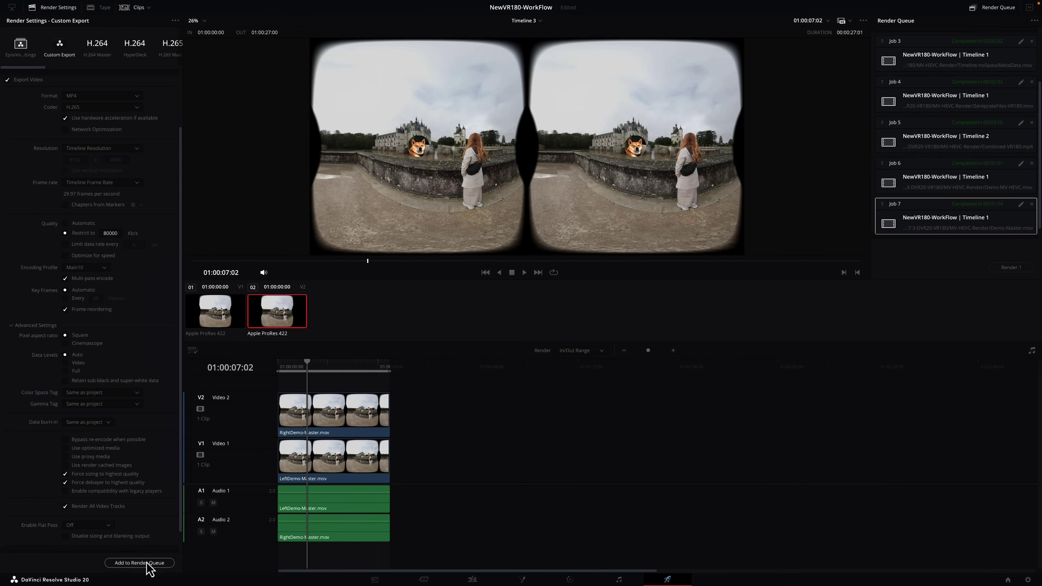
Name the export Demo-Master-VR180, queue the Timeline 3 job and start rendering it.
scroll(179, 265, up, 2)
text(180)
click(1011, 267)
Find and launch the VR180 application through Spotlight while the render runs.
key(super+space)
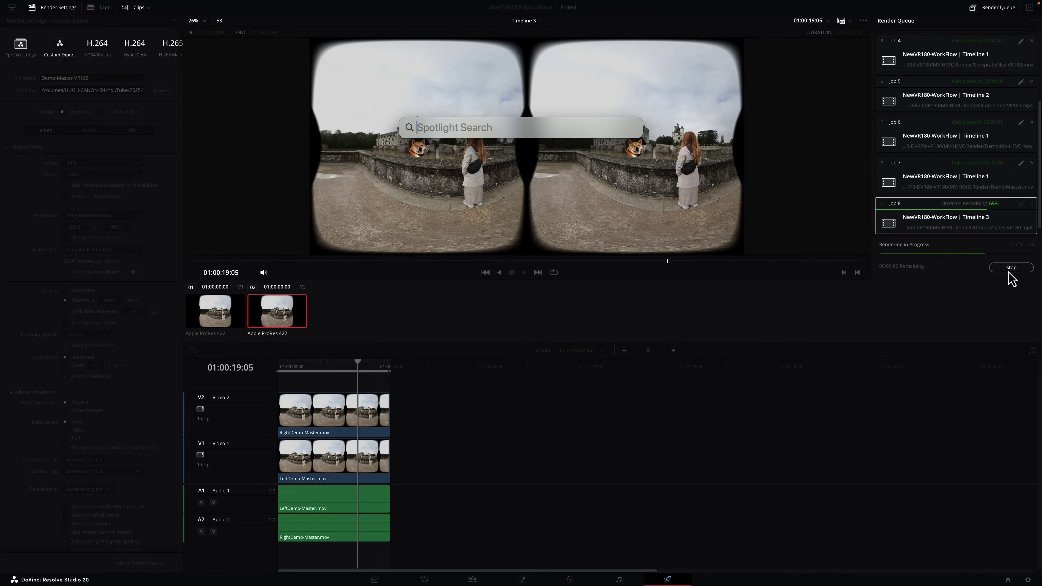
click(22, 17)
key(super+space)
text(vr180)
key(Return)
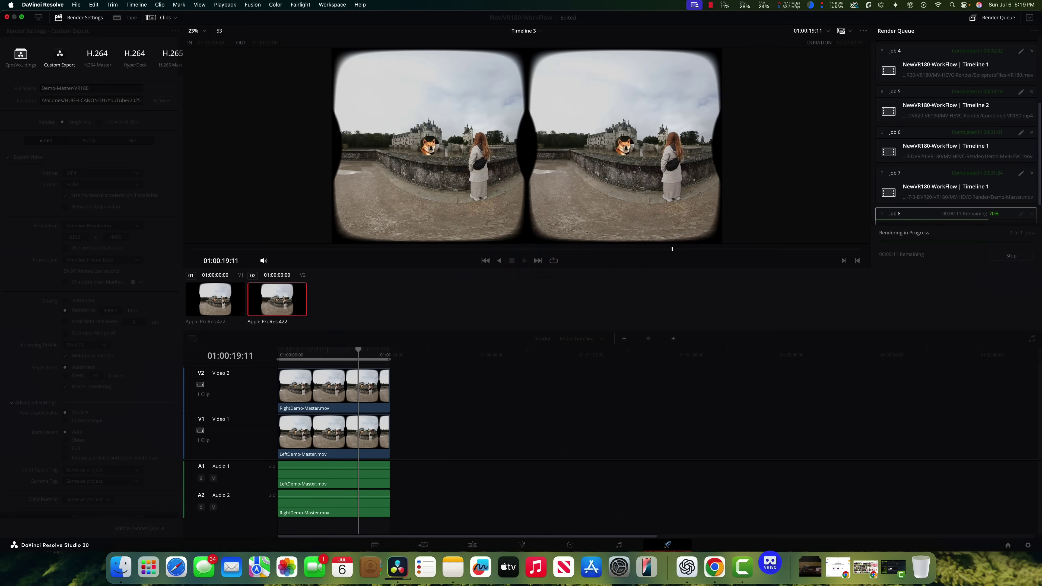